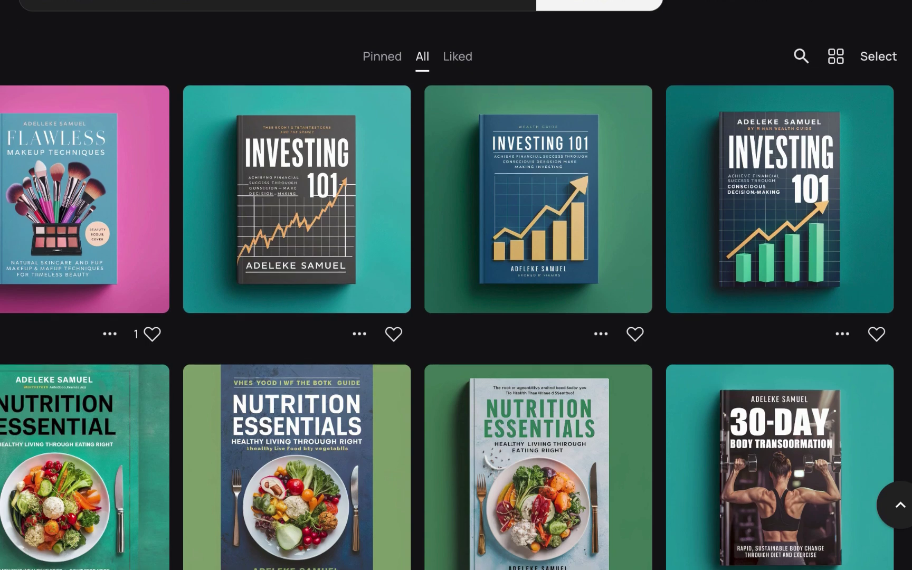
# Step: Scroll up and down through the Ideogram home page to browse existing creations
pyautogui.scroll(-3, 456, 317)
pyautogui.scroll(-6, 456, 316)
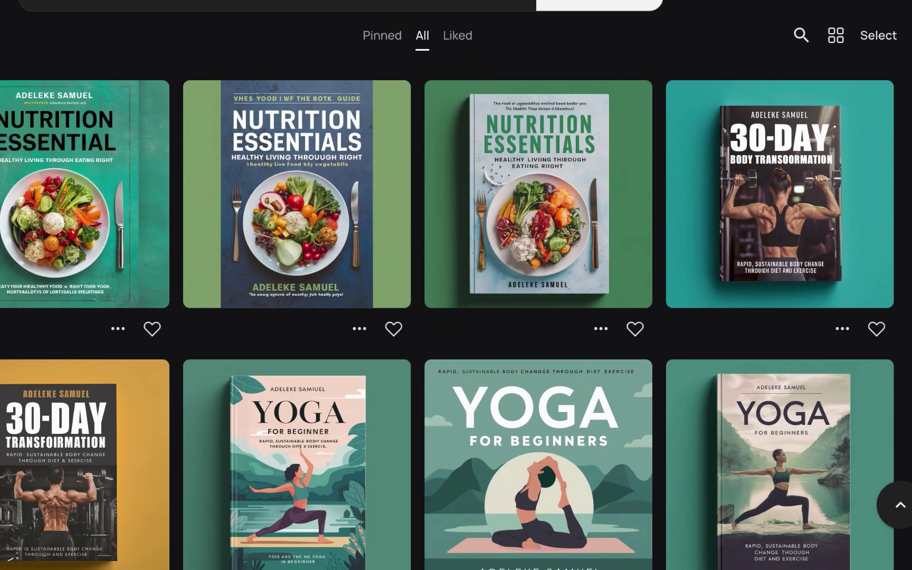
pyautogui.scroll(-3, 456, 317)
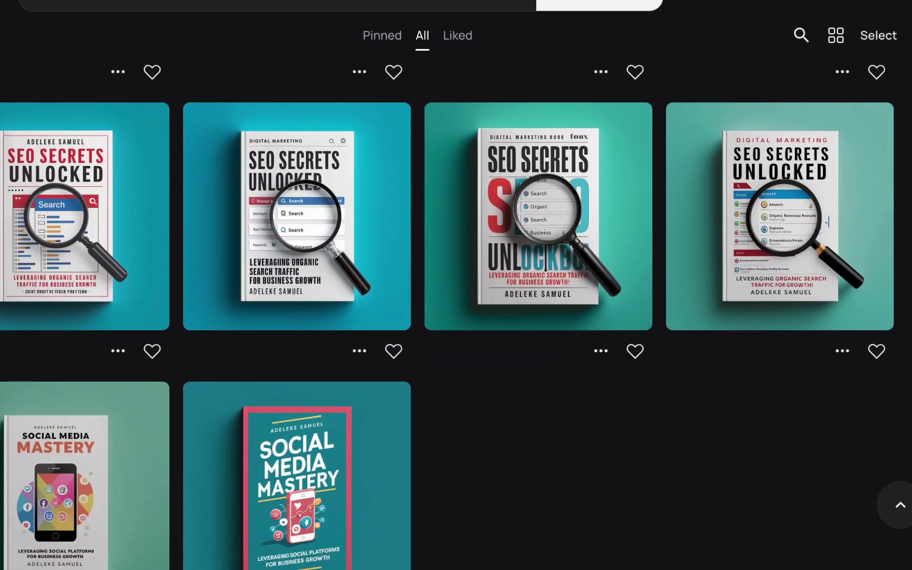
pyautogui.scroll(4, 456, 317)
pyautogui.scroll(8, 456, 317)
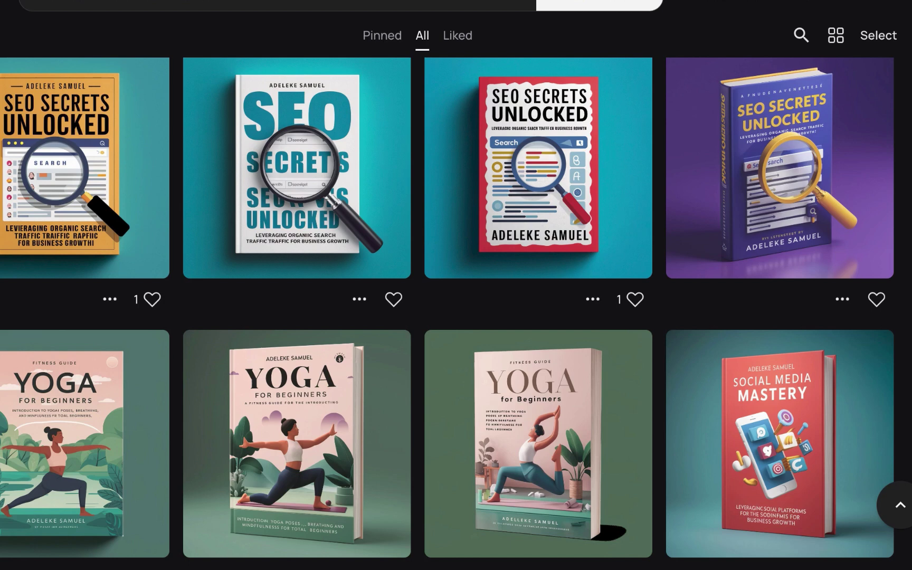
pyautogui.scroll(-10, 456, 317)
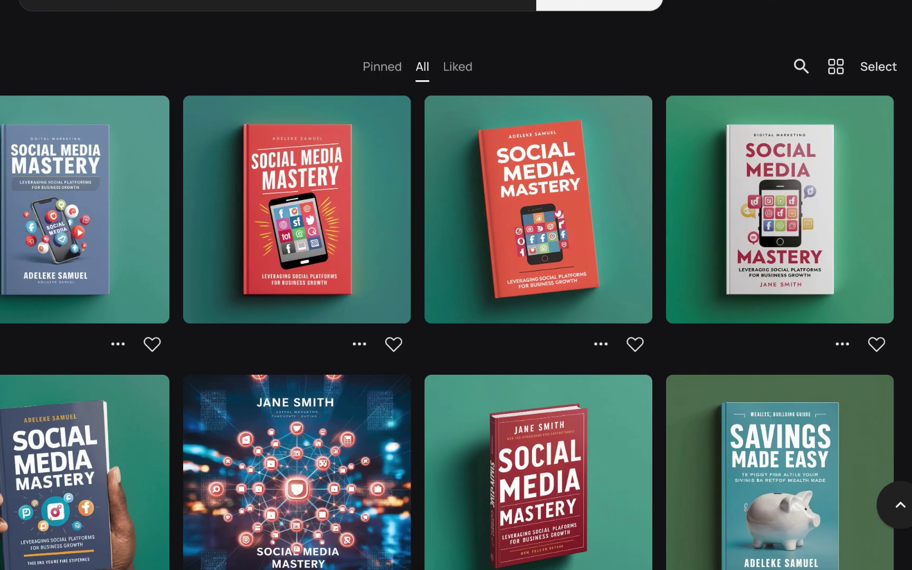
pyautogui.scroll(-8, 456, 317)
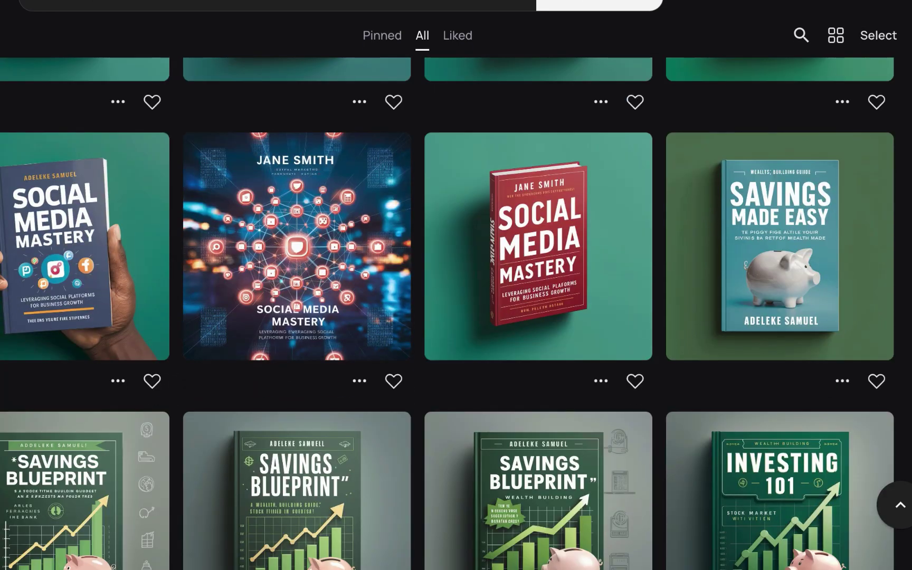
pyautogui.scroll(-6, 456, 317)
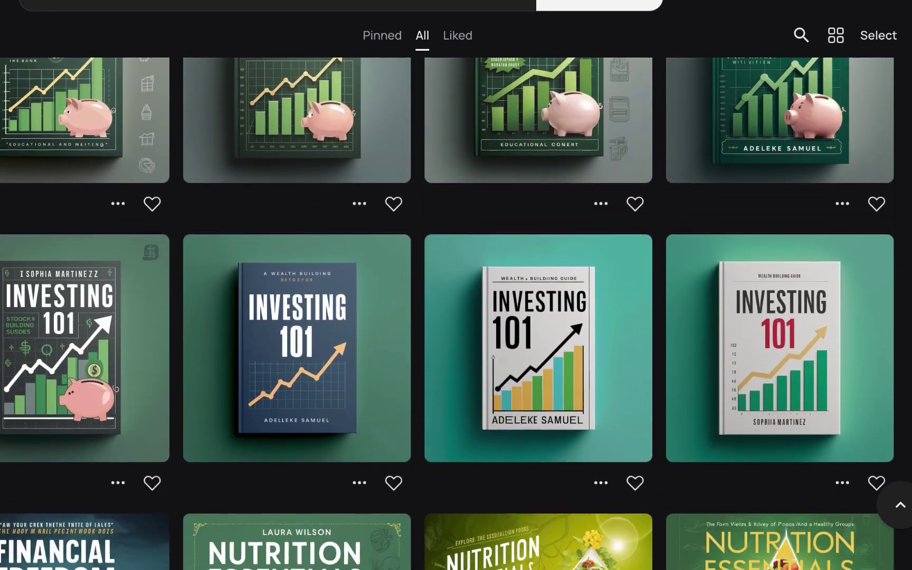
pyautogui.scroll(-3, 456, 317)
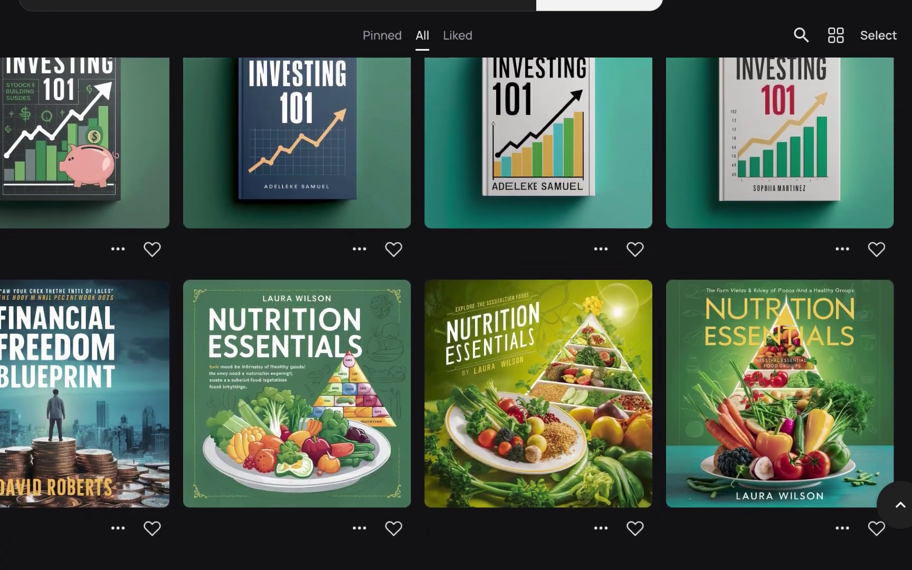
pyautogui.scroll(9, 455, 316)
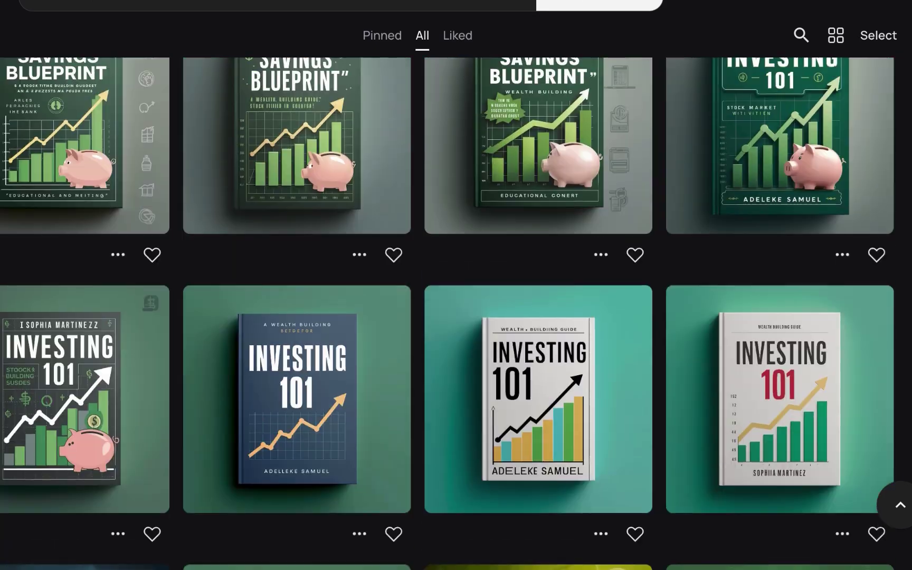
pyautogui.scroll(5, 456, 317)
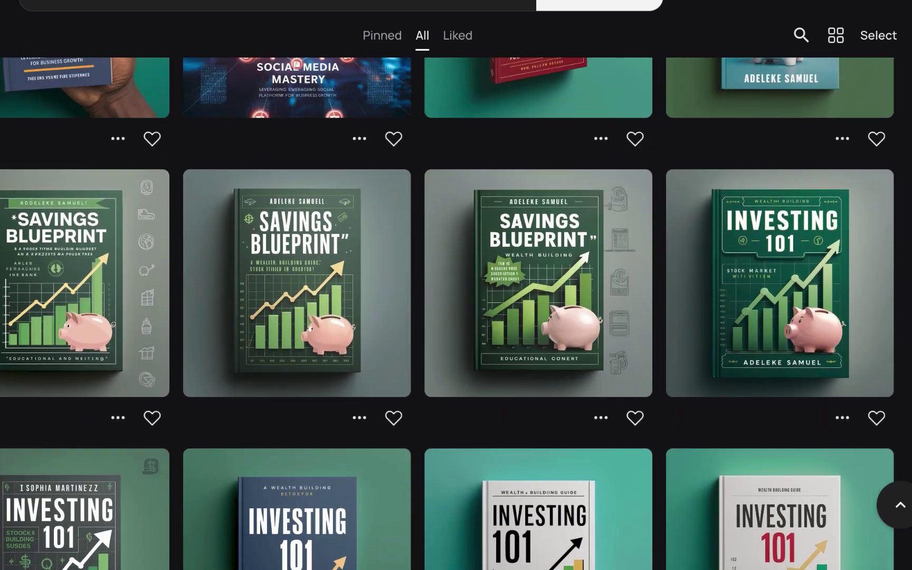
pyautogui.scroll(4, 456, 316)
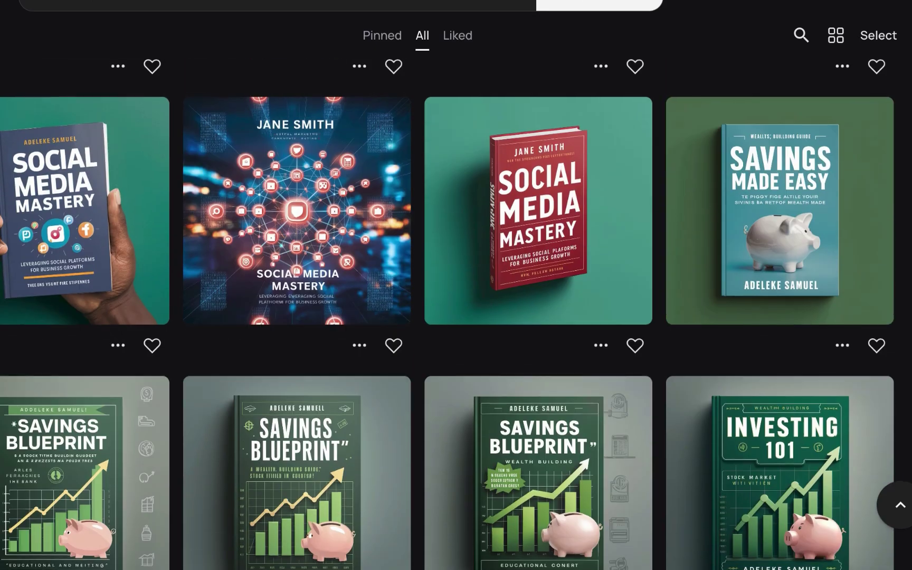
pyautogui.scroll(2, 456, 317)
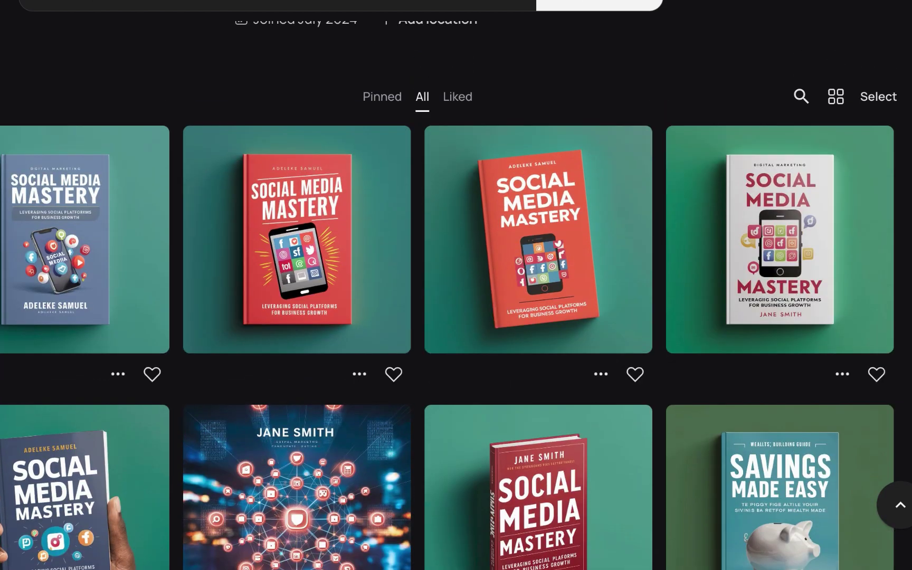
pyautogui.scroll(-10, 455, 317)
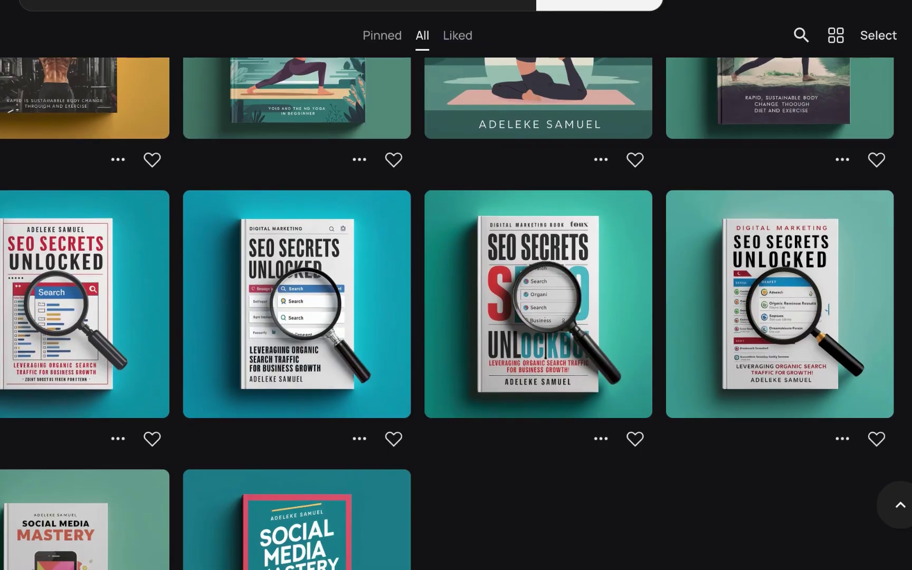
pyautogui.scroll(8, 456, 317)
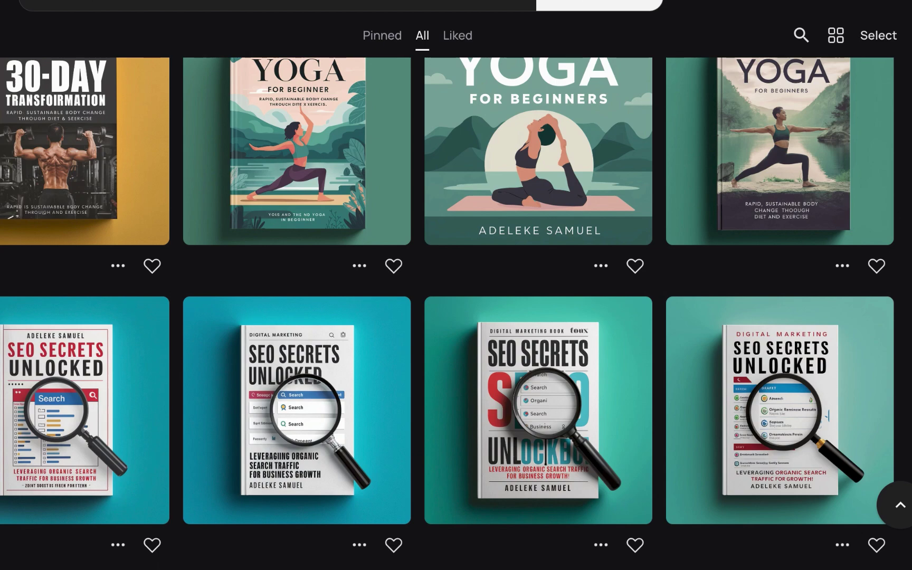
pyautogui.scroll(3, 456, 317)
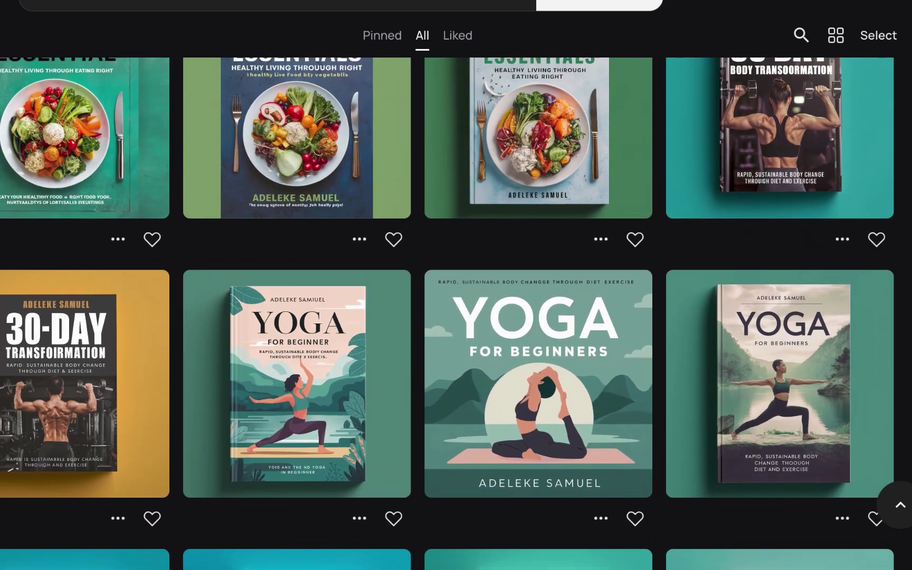
pyautogui.scroll(3, 456, 317)
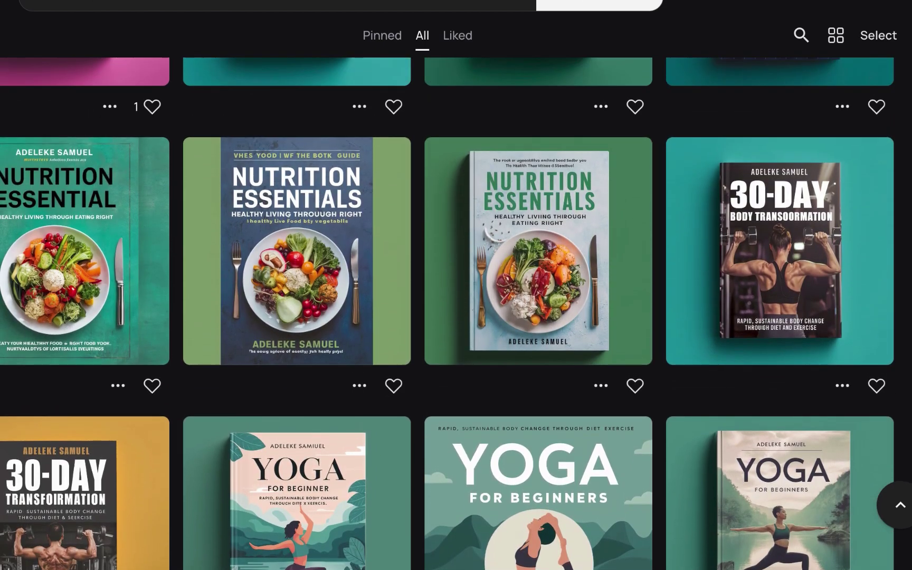
pyautogui.scroll(2, 456, 316)
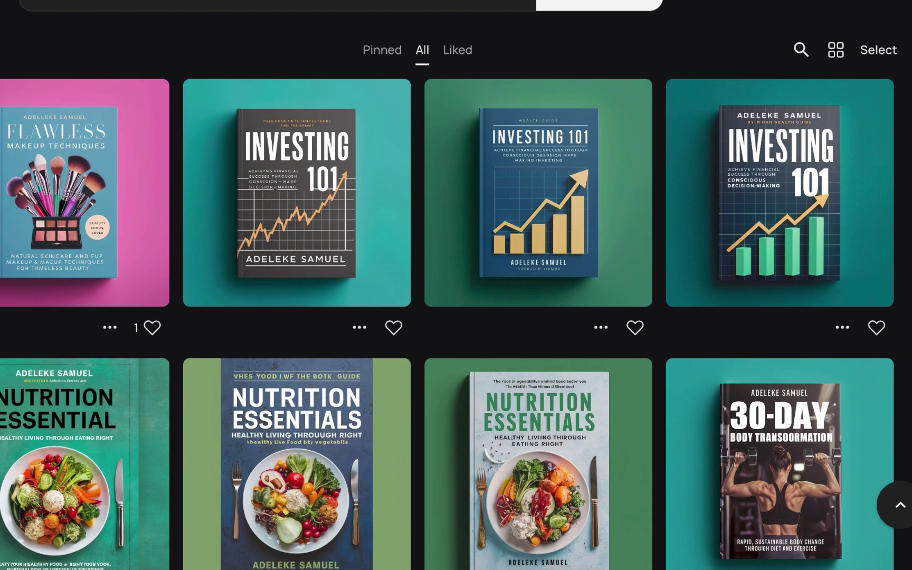
pyautogui.scroll(-5, 456, 317)
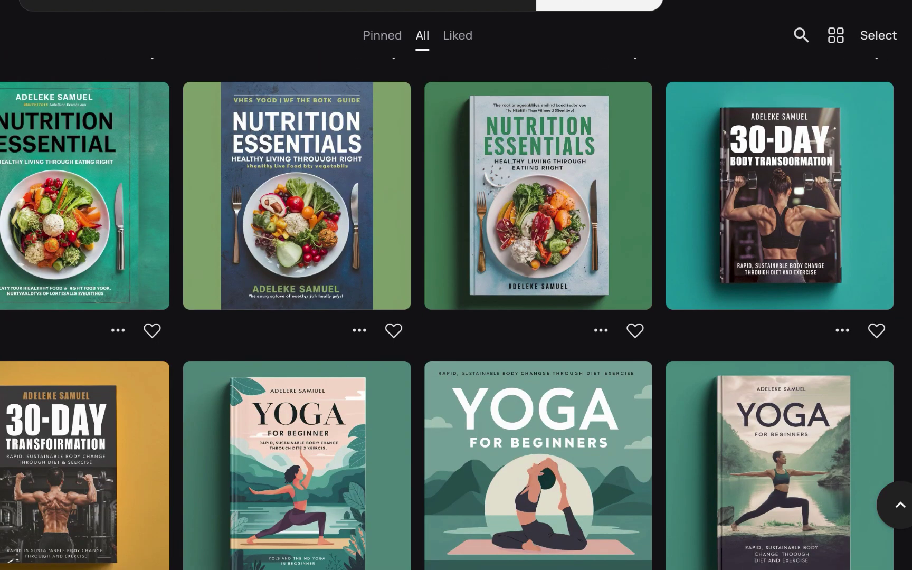
pyautogui.scroll(5, 456, 317)
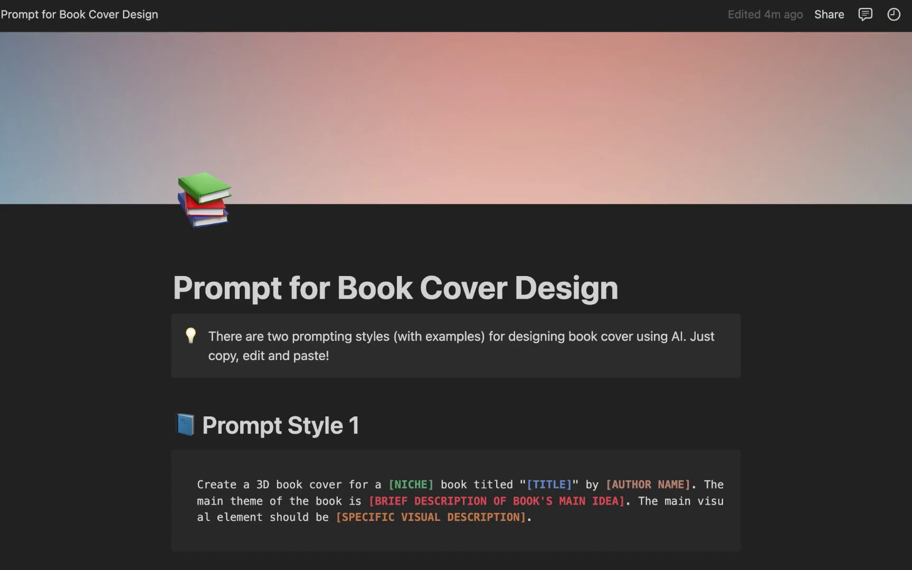
# Step: Scroll to Prompt Example 1, expand it, and copy its Social Media Mastery cover prompt
pyautogui.moveTo(4, 284)
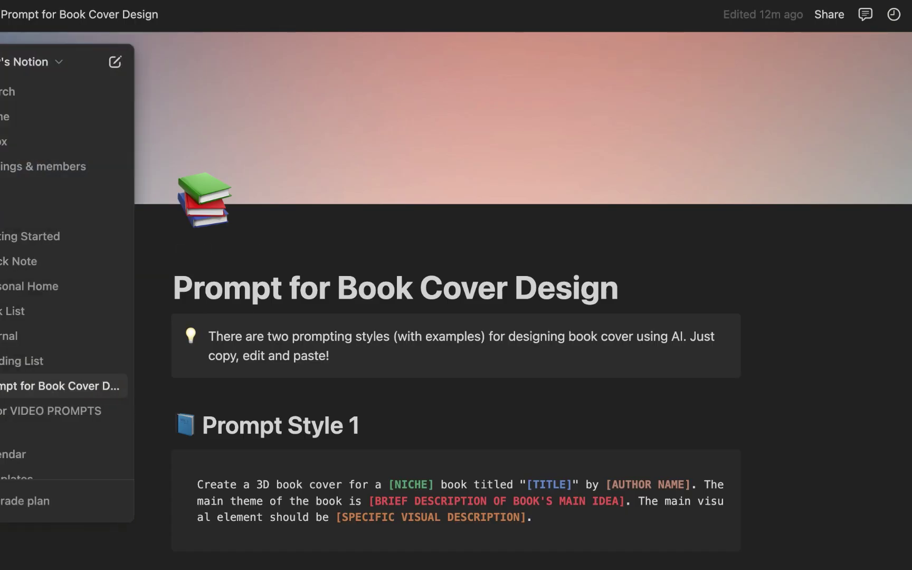
pyautogui.scroll(-2, 149, 219)
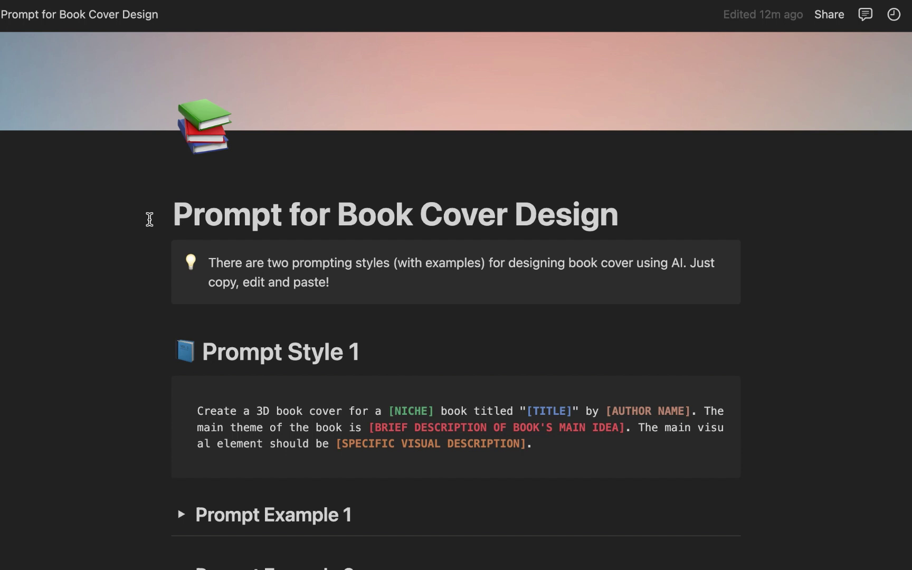
pyautogui.scroll(-2, 271, 217)
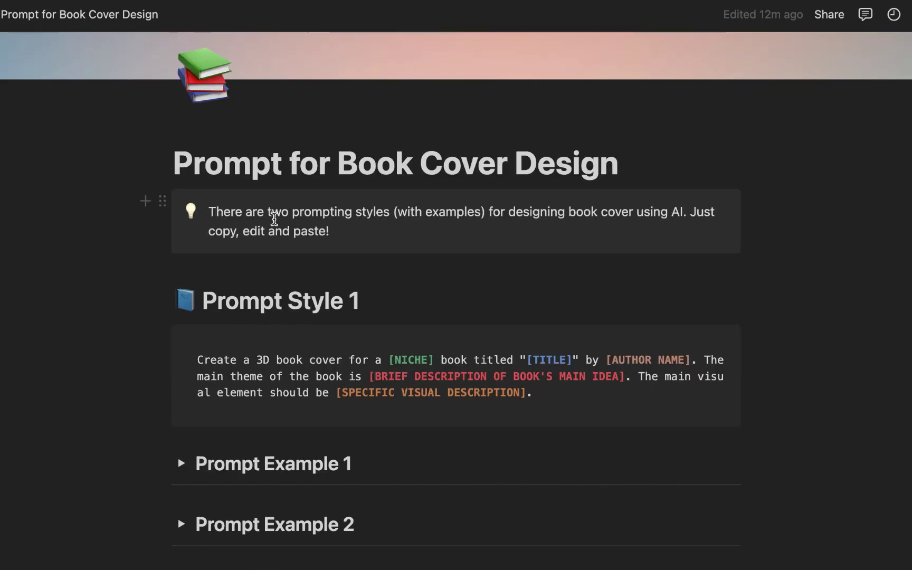
pyautogui.scroll(-2, 274, 219)
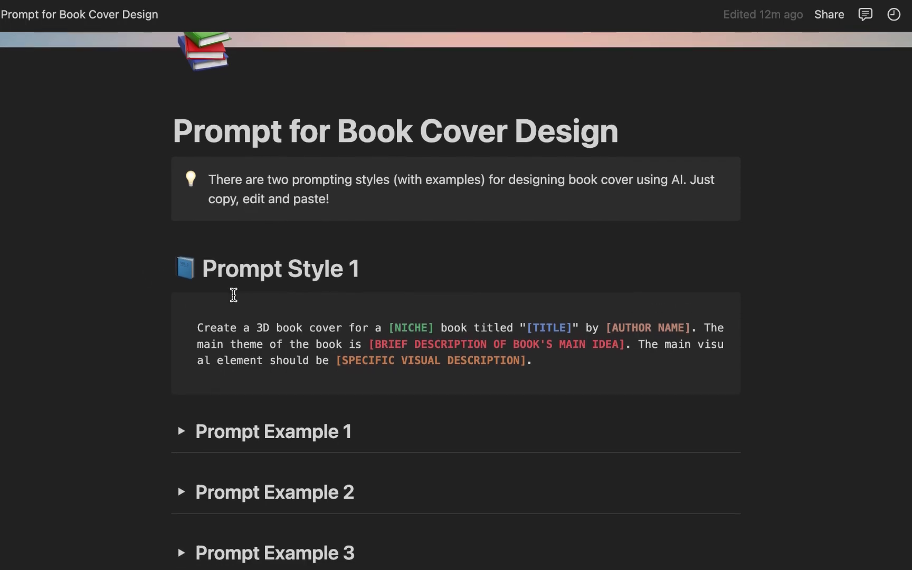
pyautogui.scroll(-10, 232, 301)
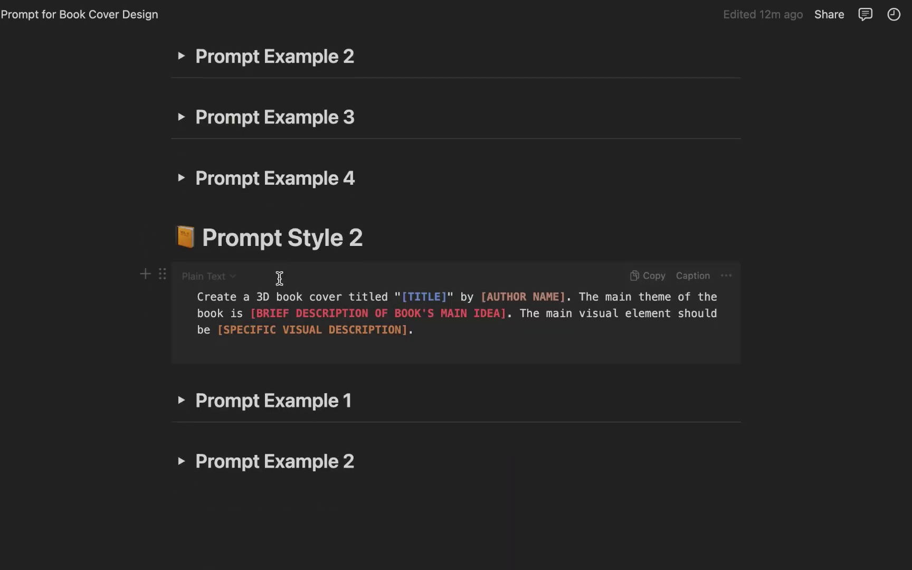
pyautogui.scroll(4, 280, 279)
pyautogui.scroll(-3, 280, 259)
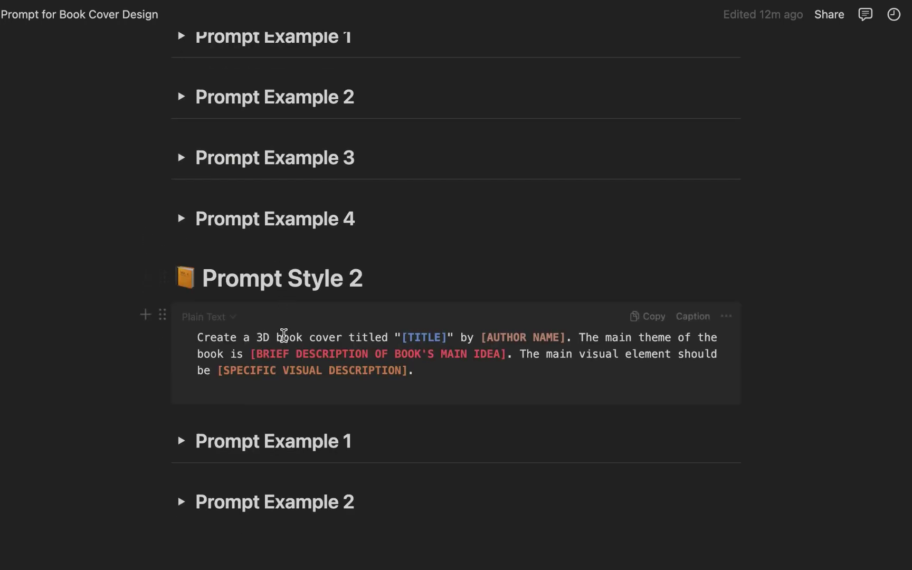
pyautogui.scroll(6, 283, 338)
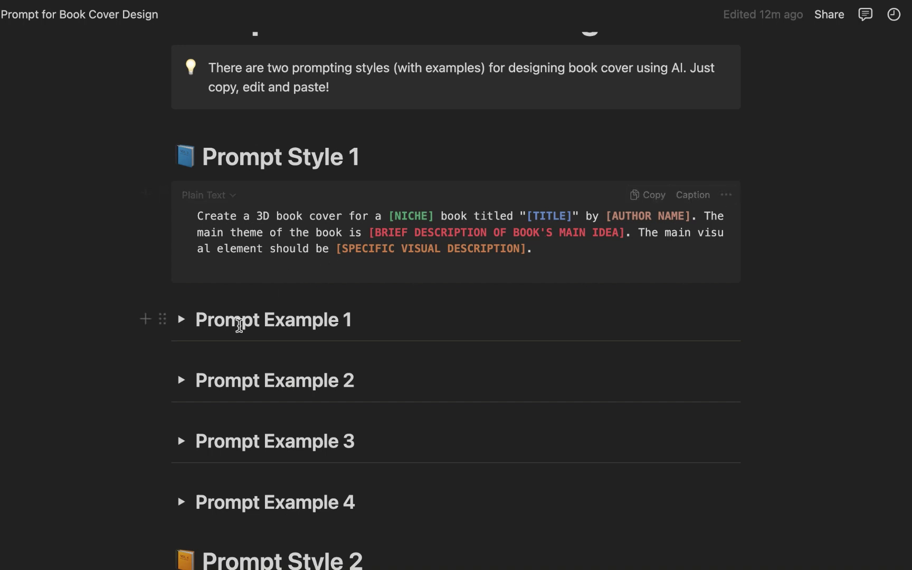
pyautogui.click(181, 327)
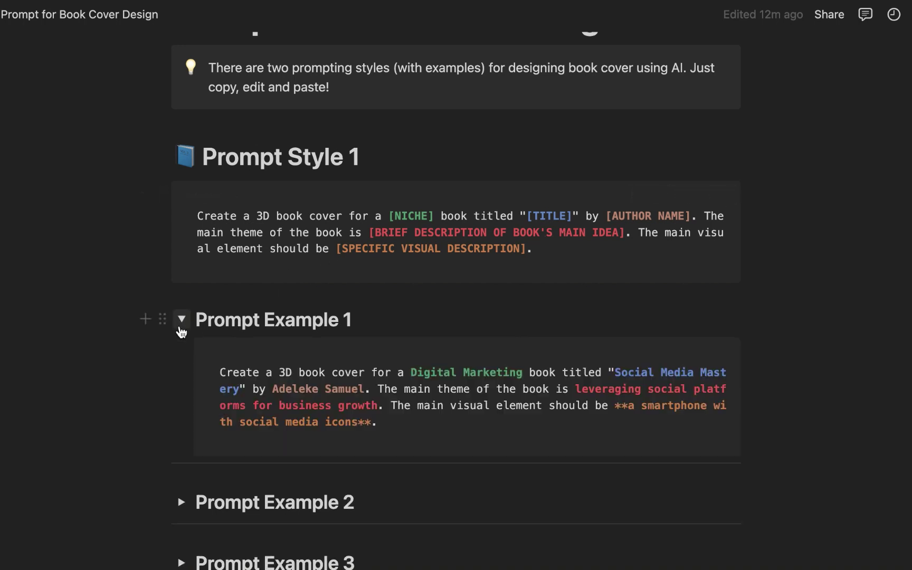
pyautogui.scroll(-1, 459, 359)
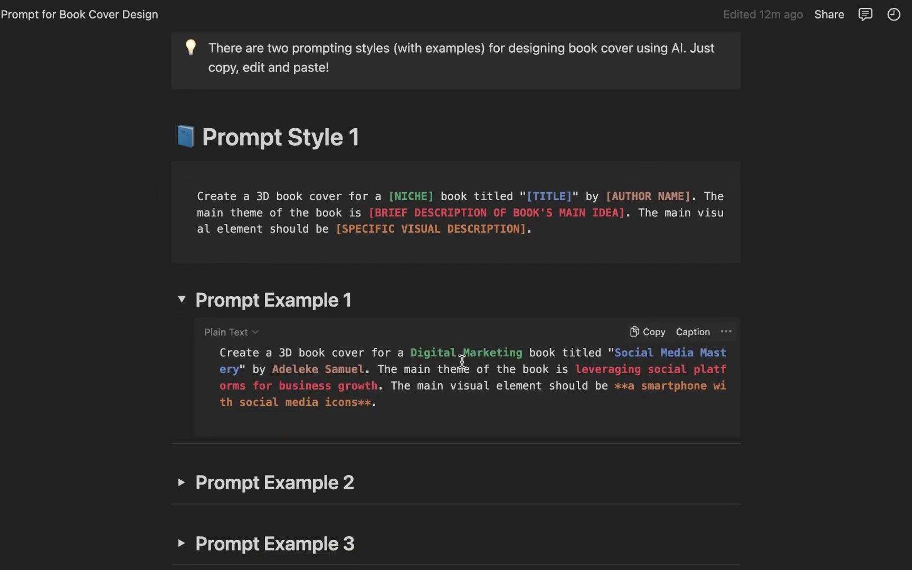
pyautogui.click(647, 332)
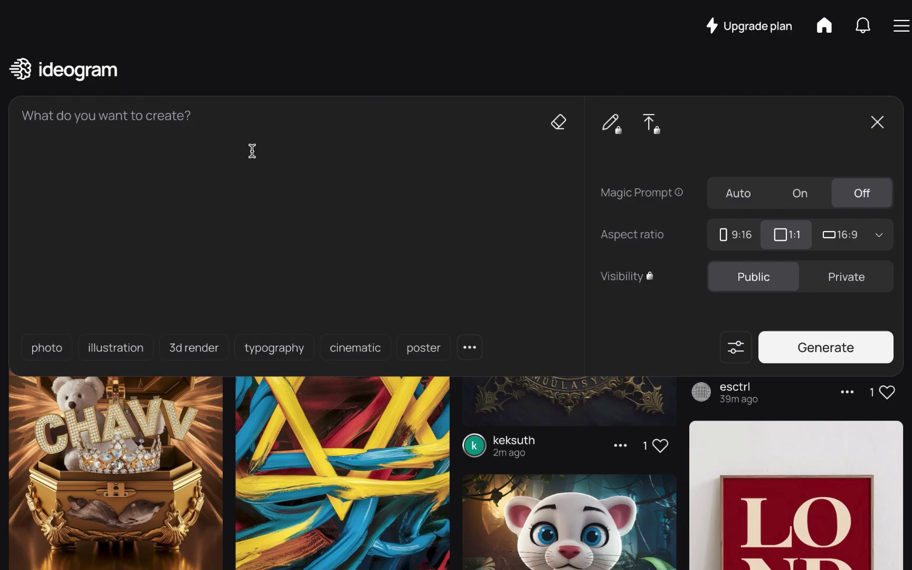
# Step: Paste the Social Media Mastery 3D cover prompt into Ideogram's prompt box and generate
pyautogui.click(252, 151)
pyautogui.hotkey('ctrl', 'v')
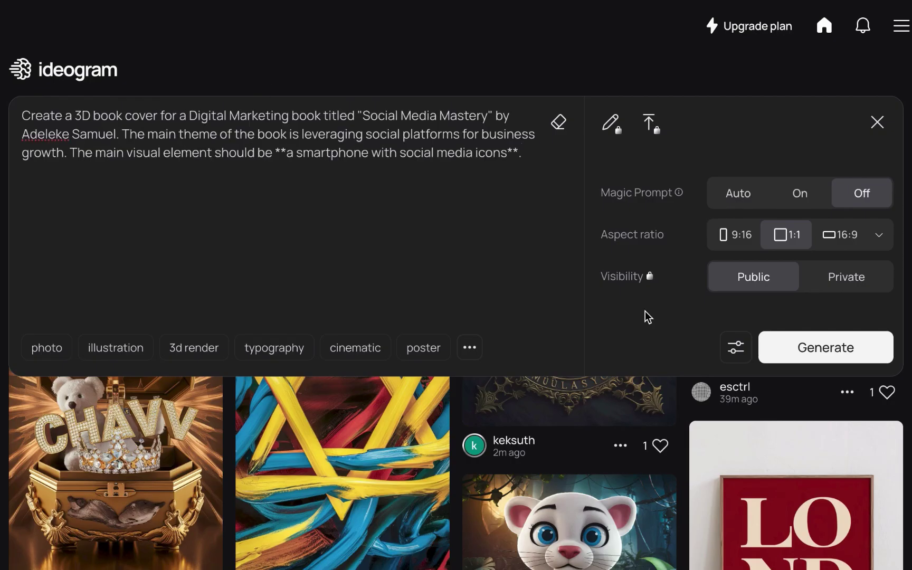
pyautogui.click(833, 352)
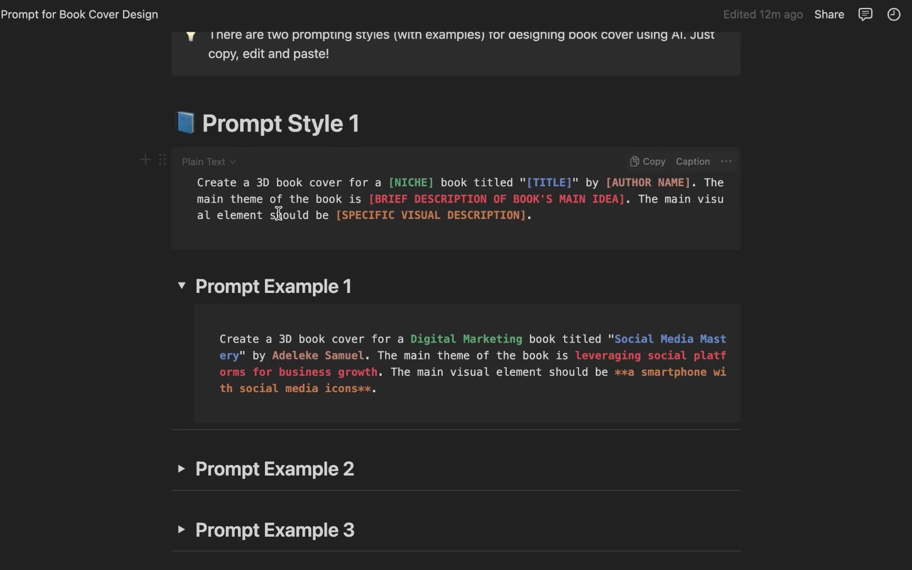
# Step: Close the Prompt Example 1 toggle and open Prompt Example 2's Yoga for Beginners prompt
pyautogui.scroll(-1, 282, 258)
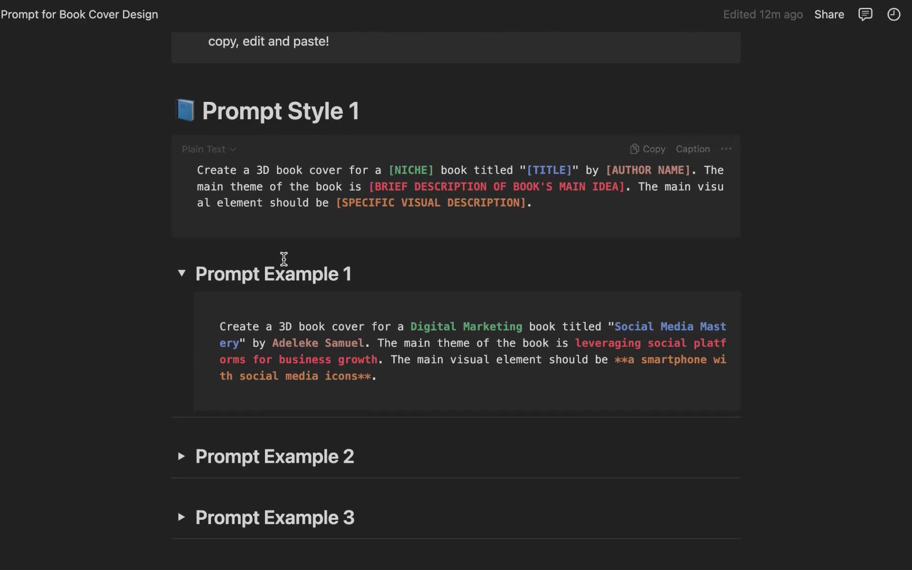
pyautogui.click(182, 274)
pyautogui.click(181, 335)
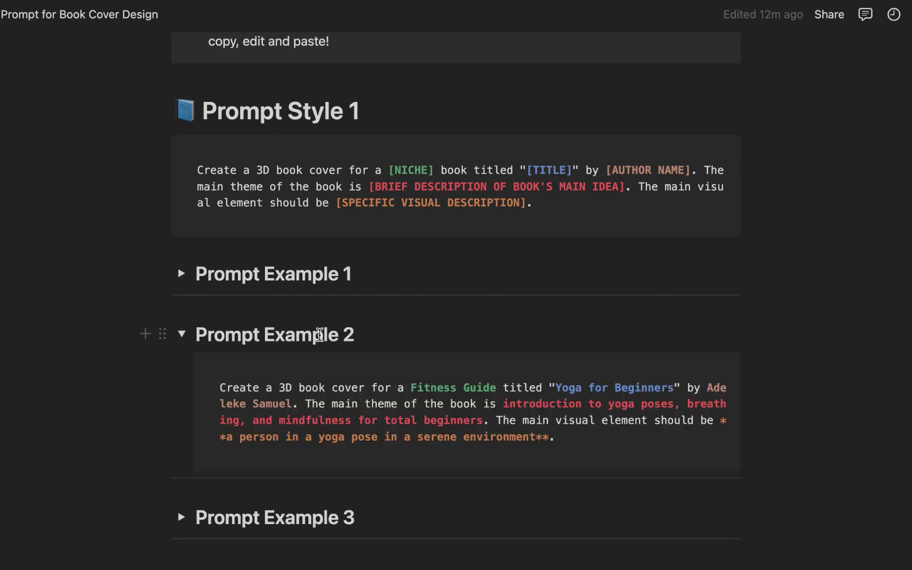
pyautogui.scroll(-1, 327, 335)
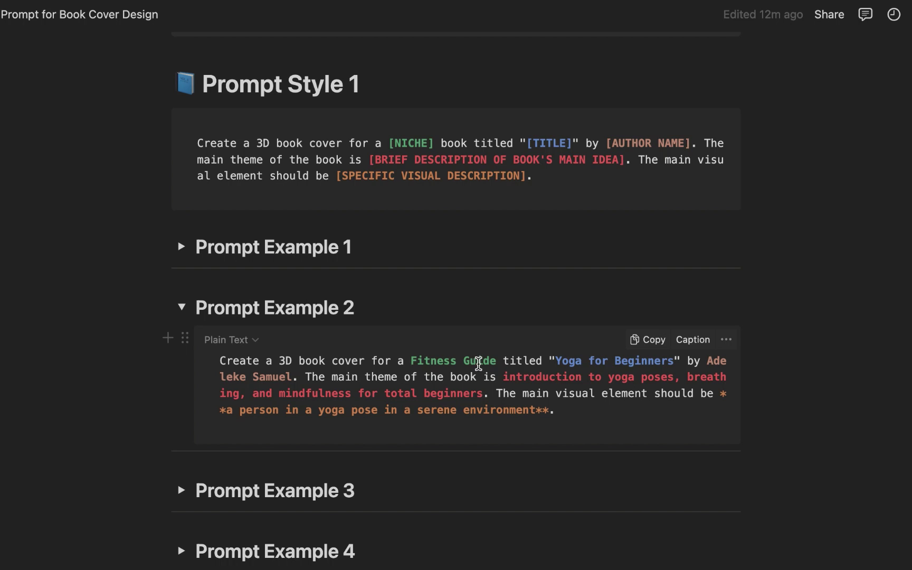
pyautogui.scroll(-1, 543, 374)
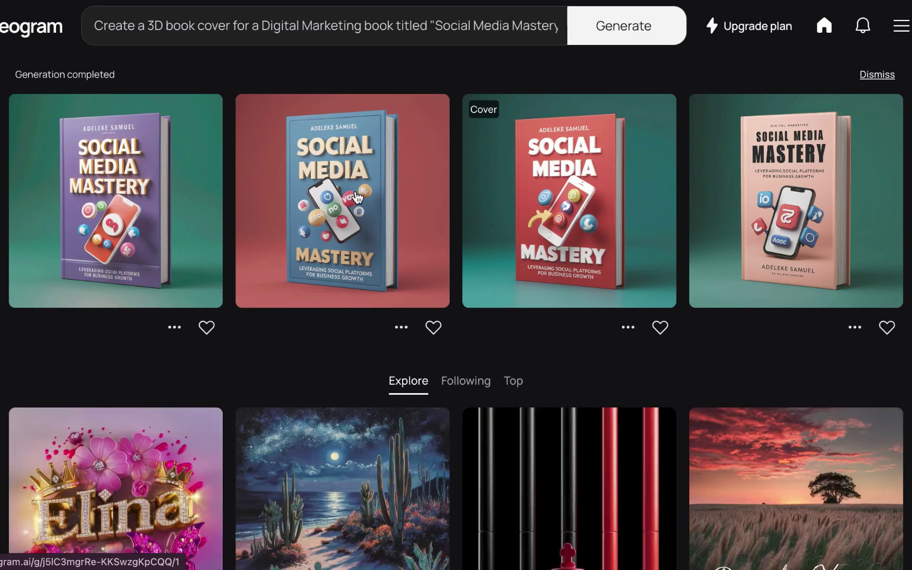
# Step: Open the blue cover and delete '3D' and its extra space from the prompt
pyautogui.click(357, 198)
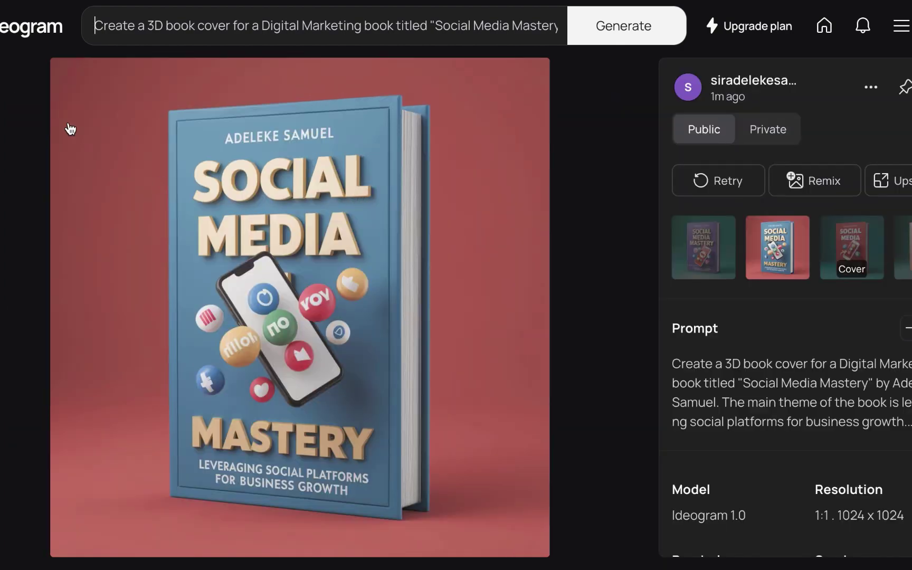
pyautogui.click(161, 26)
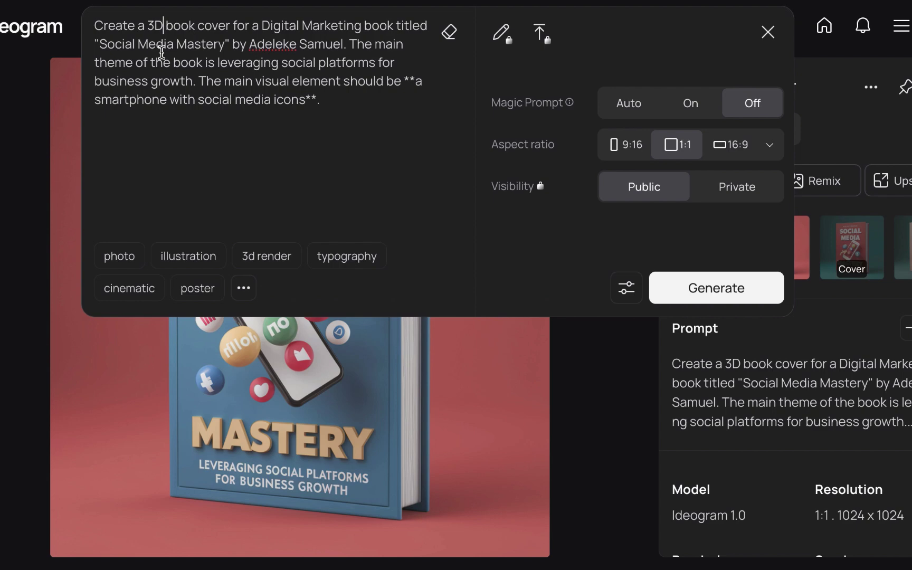
pyautogui.press('BackSpace')
pyautogui.press('BackSpace')
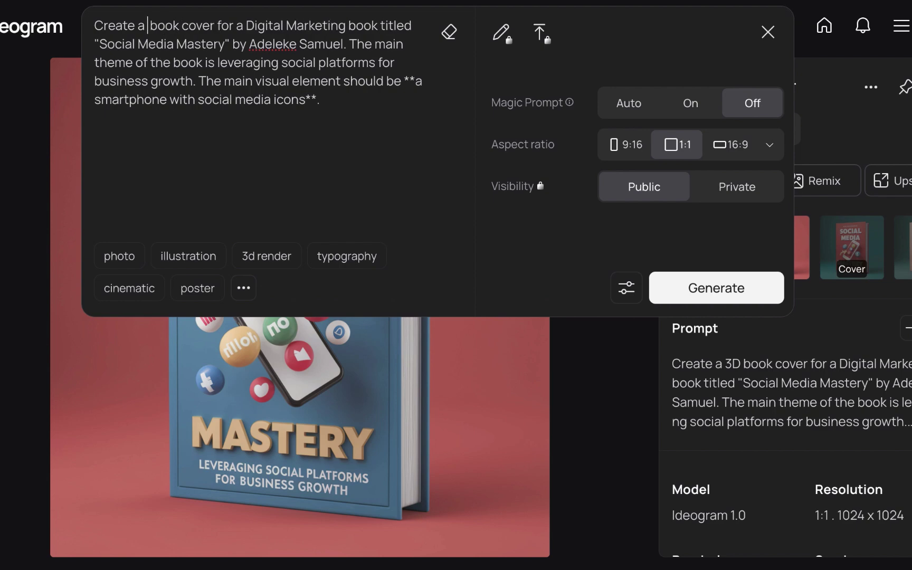
pyautogui.press('BackSpace')
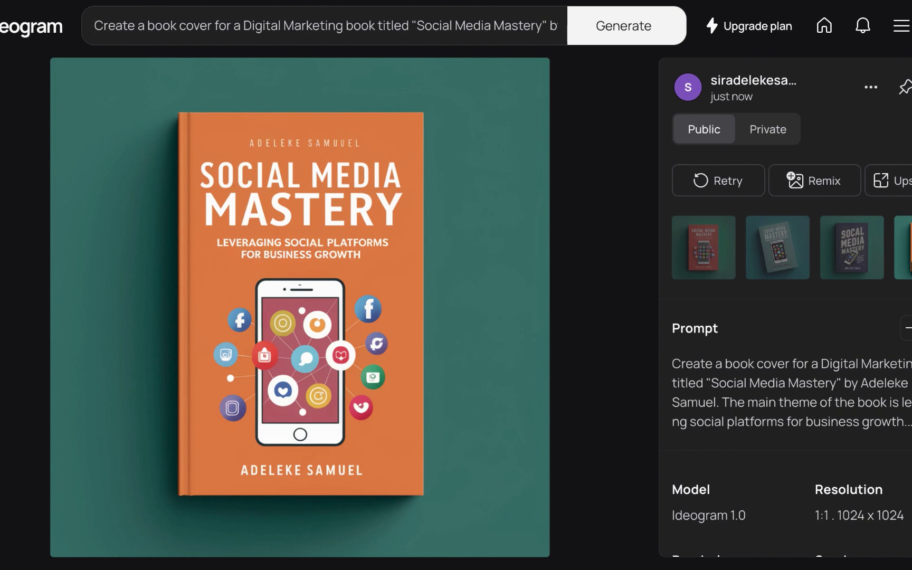
pyautogui.press('Escape')
pyautogui.click(134, 231)
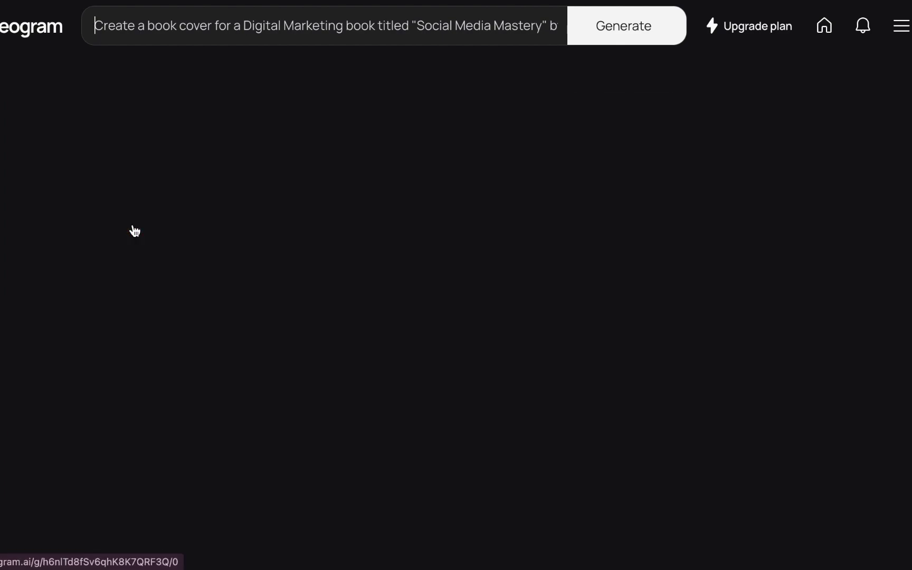
pyautogui.press('Escape')
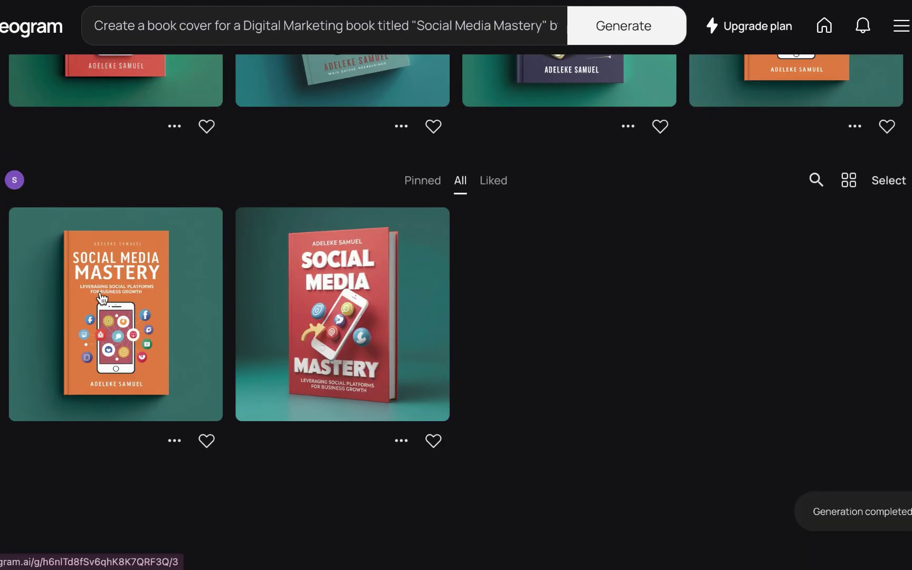
pyautogui.click(102, 298)
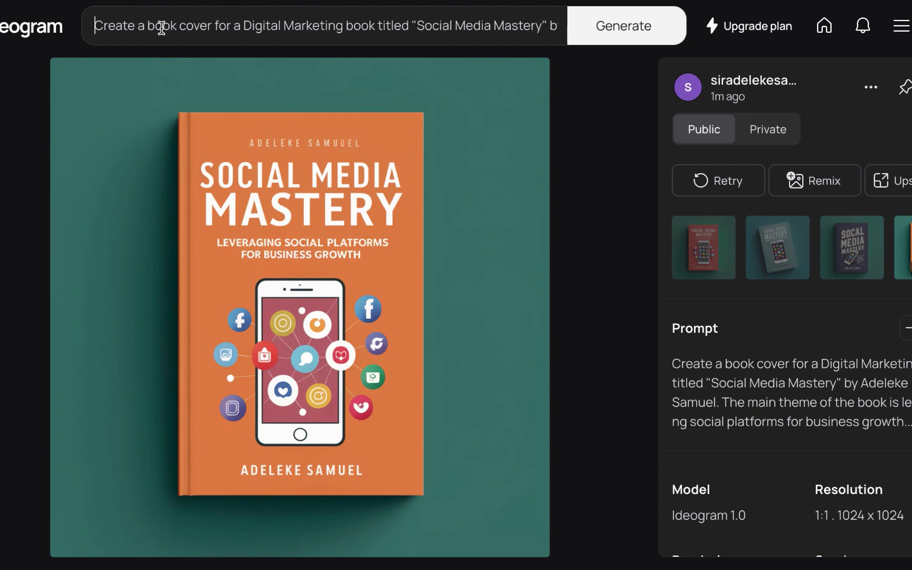
pyautogui.press('Escape')
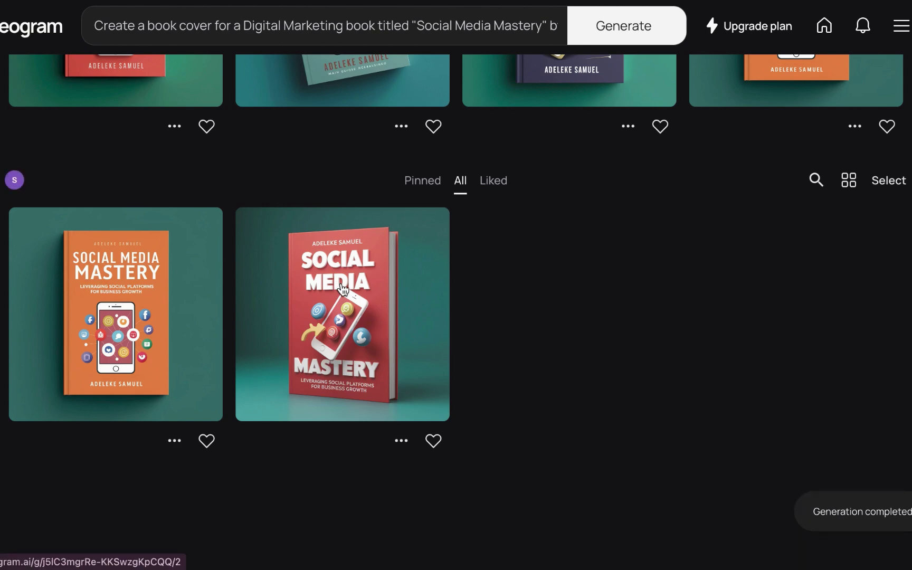
pyautogui.click(341, 289)
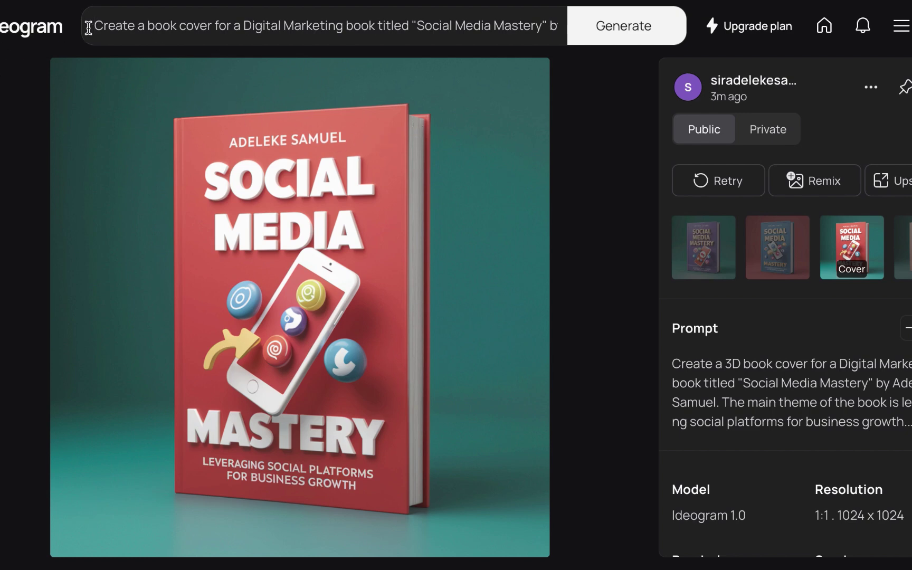
pyautogui.press('Escape')
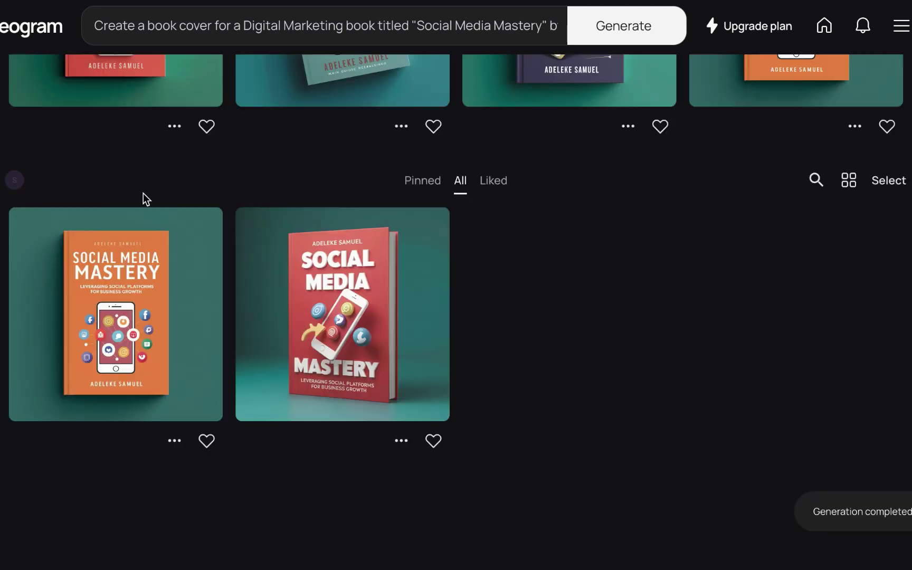
pyautogui.click(122, 285)
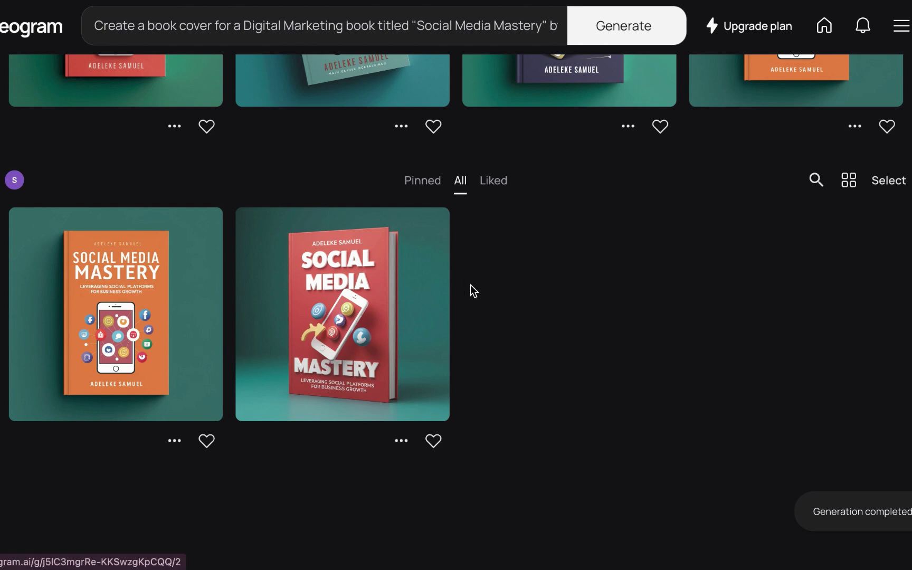
# Step: Preview the orange, red and newest-batch Social Media Mastery covers
pyautogui.click(113, 282)
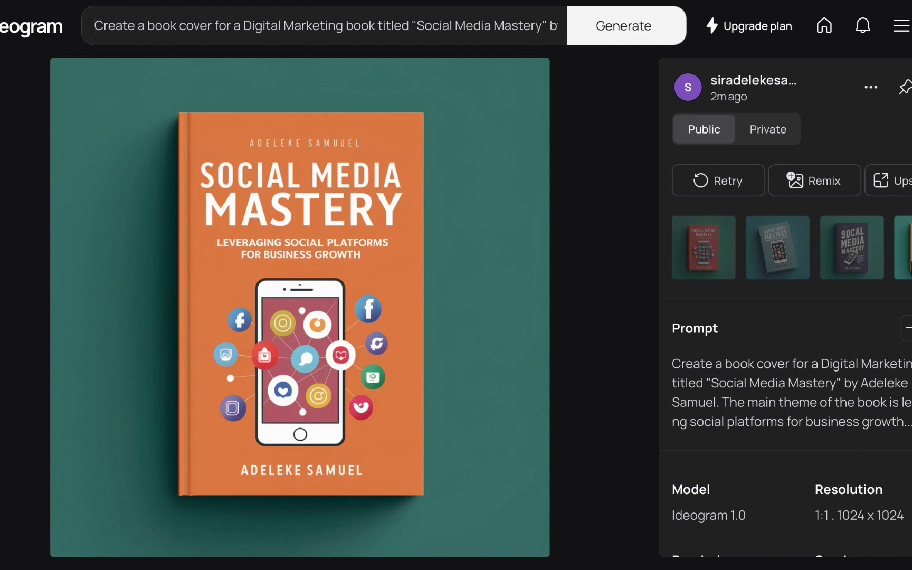
pyautogui.press('Escape')
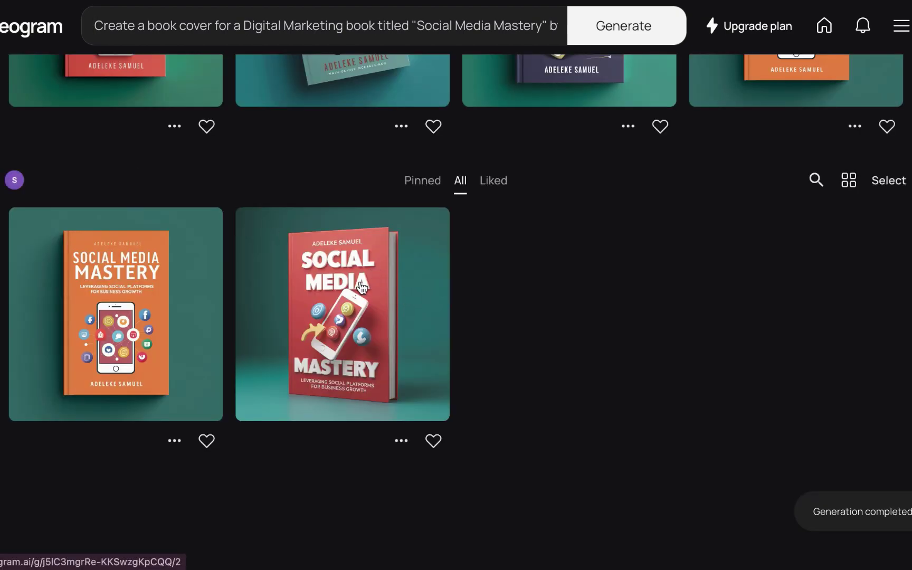
pyautogui.click(362, 287)
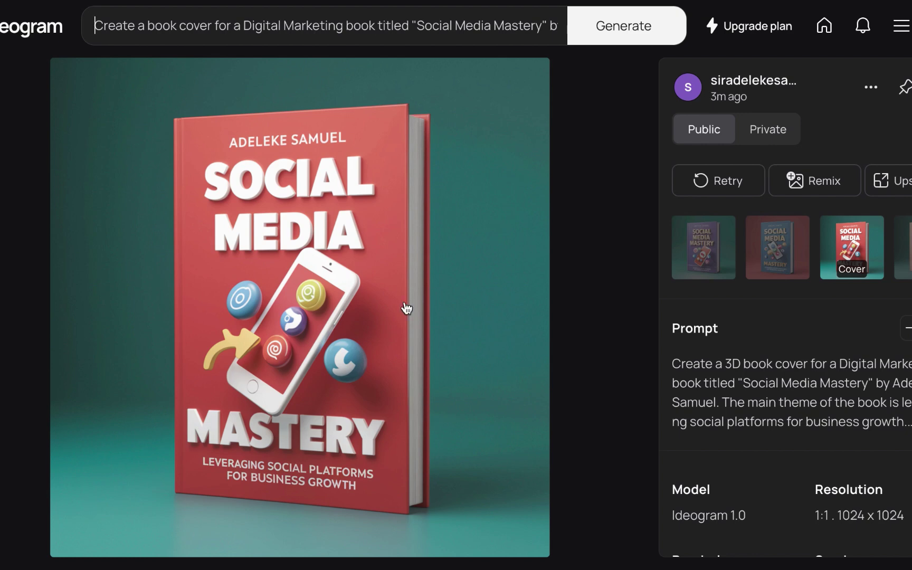
pyautogui.press('Escape')
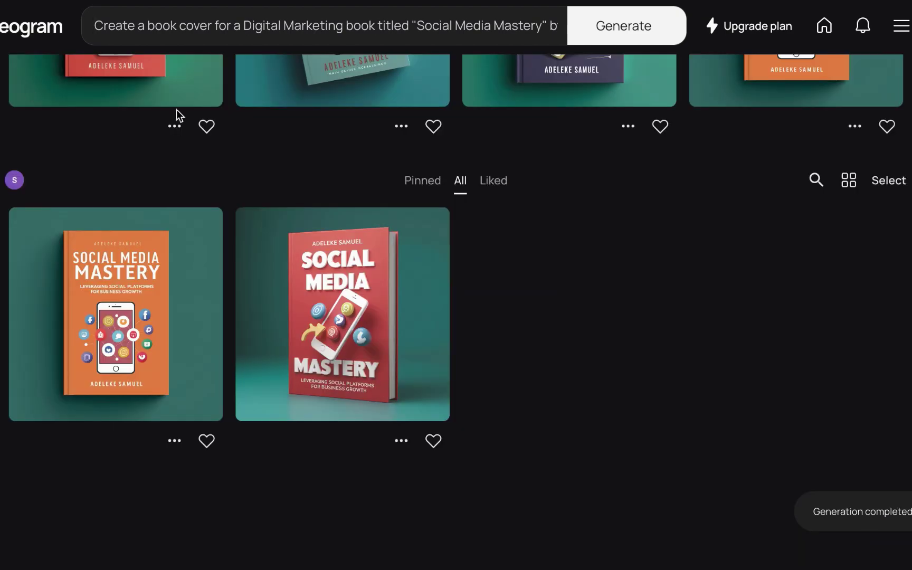
pyautogui.scroll(4, 565, 200)
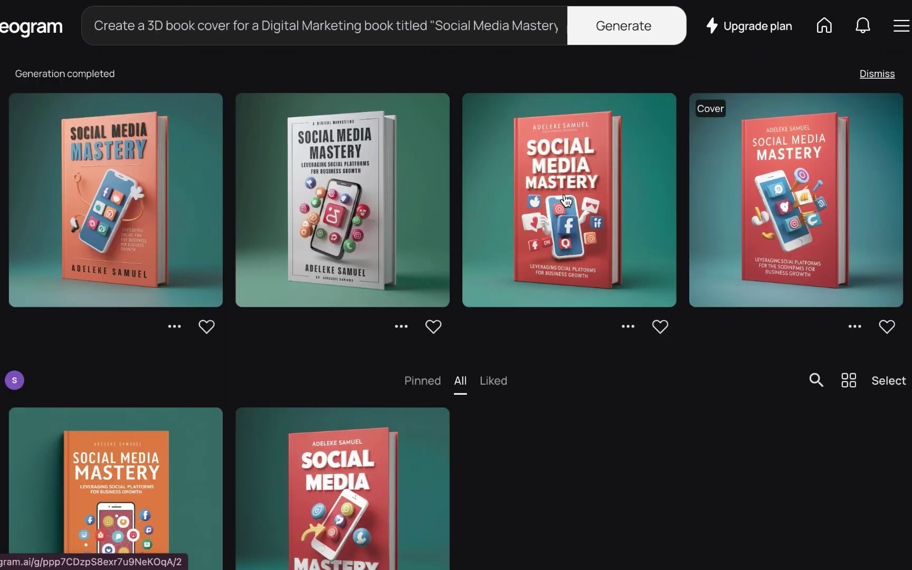
pyautogui.click(766, 189)
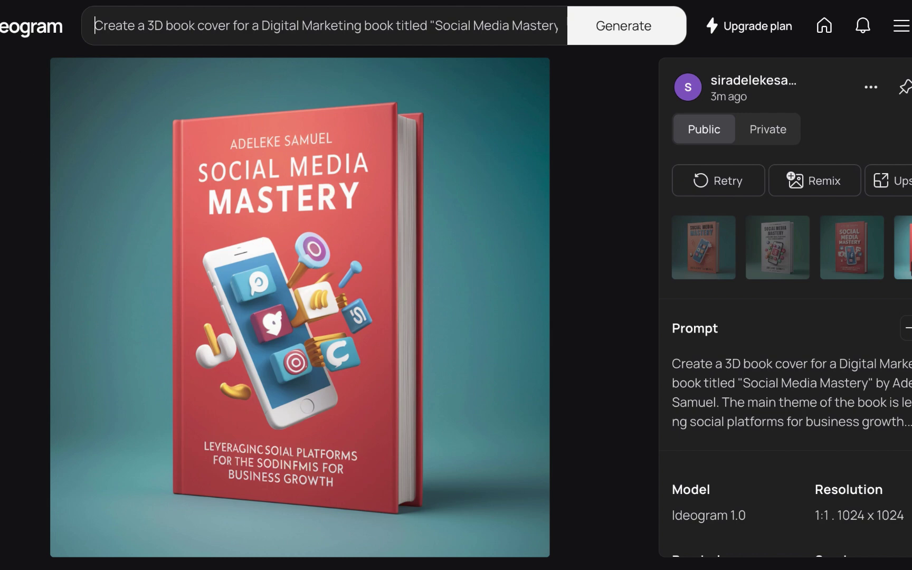
pyautogui.click(19, 143)
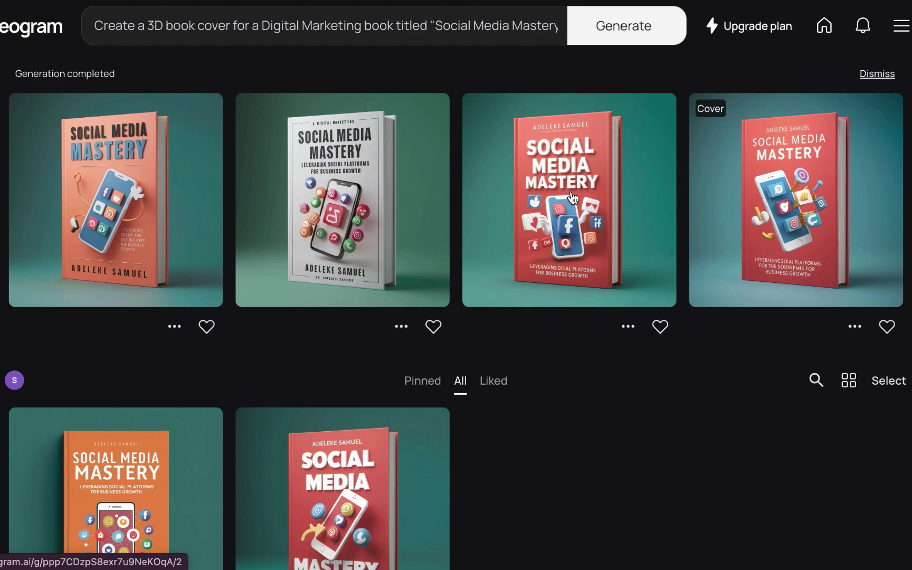
# Step: Inspect and download the white cover, then copy Prompt Example 2's Yoga prompt
pyautogui.click(373, 221)
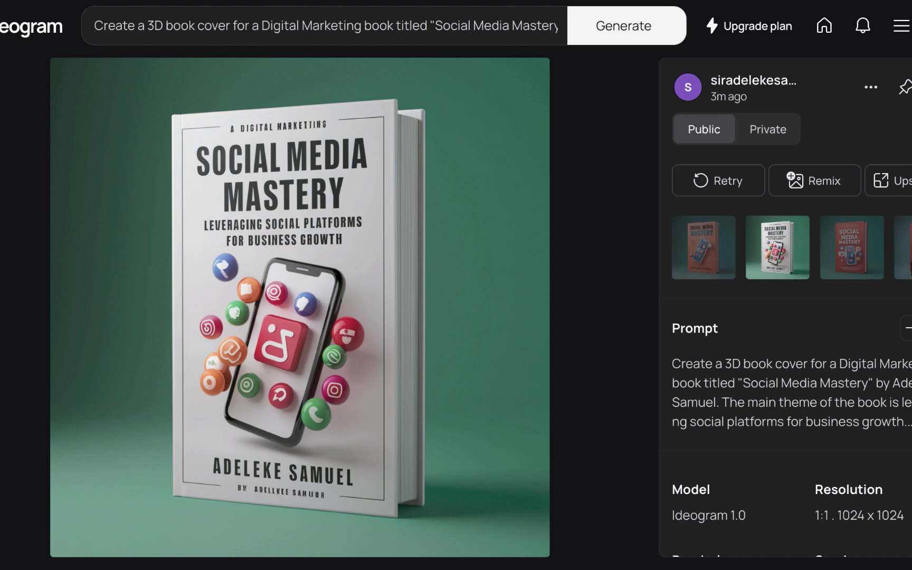
pyautogui.press('Escape')
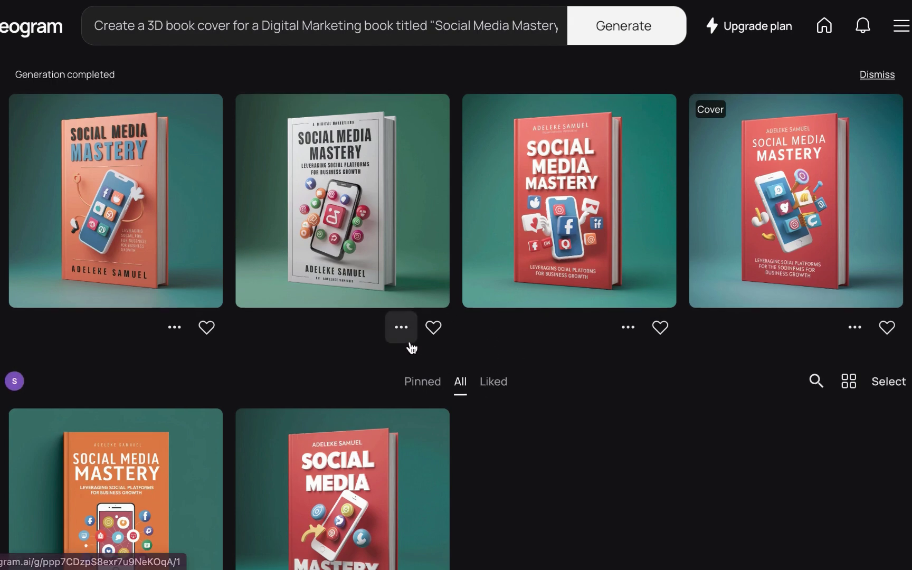
pyautogui.click(401, 327)
pyautogui.moveTo(346, 501)
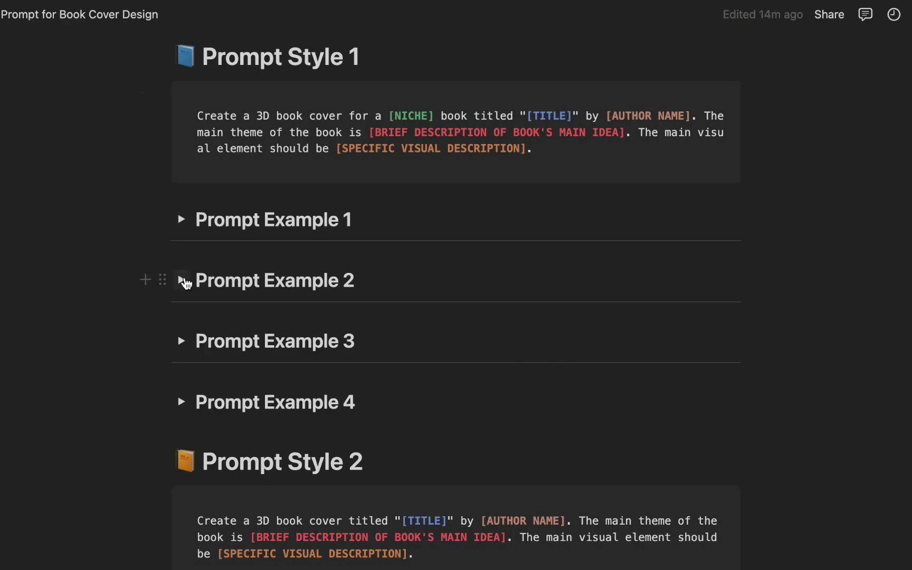
pyautogui.click(181, 279)
pyautogui.click(649, 315)
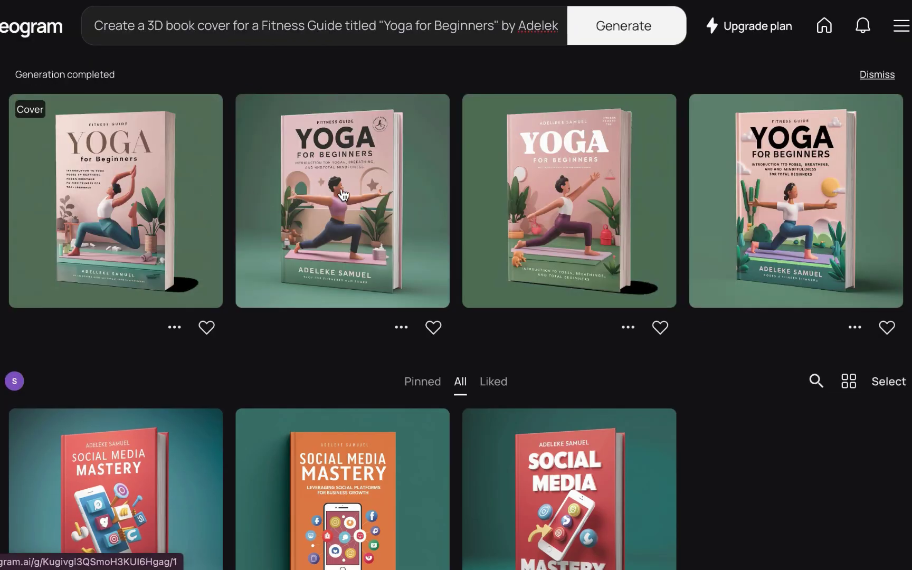
# Step: Preview the second and fourth Yoga covers, then generate four more from the same prompt
pyautogui.click(344, 195)
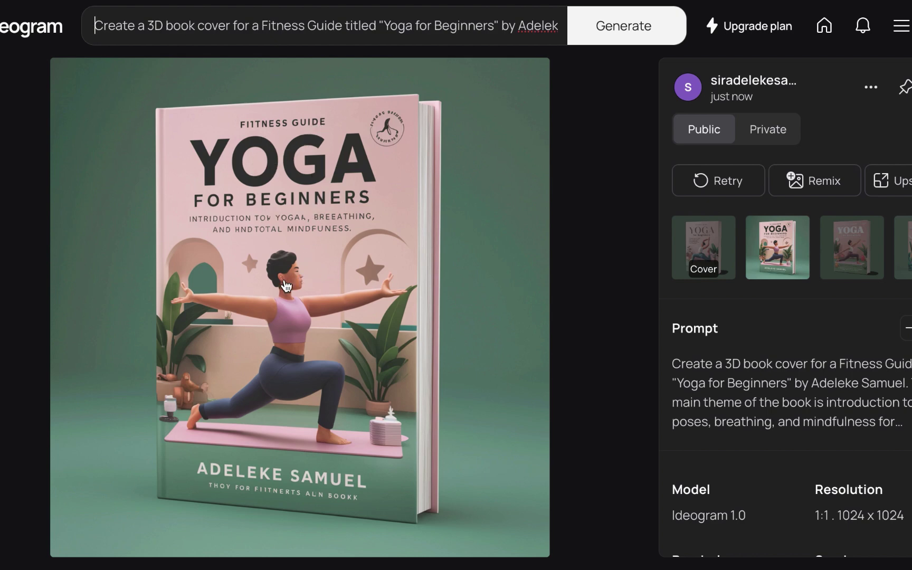
pyautogui.press('Escape')
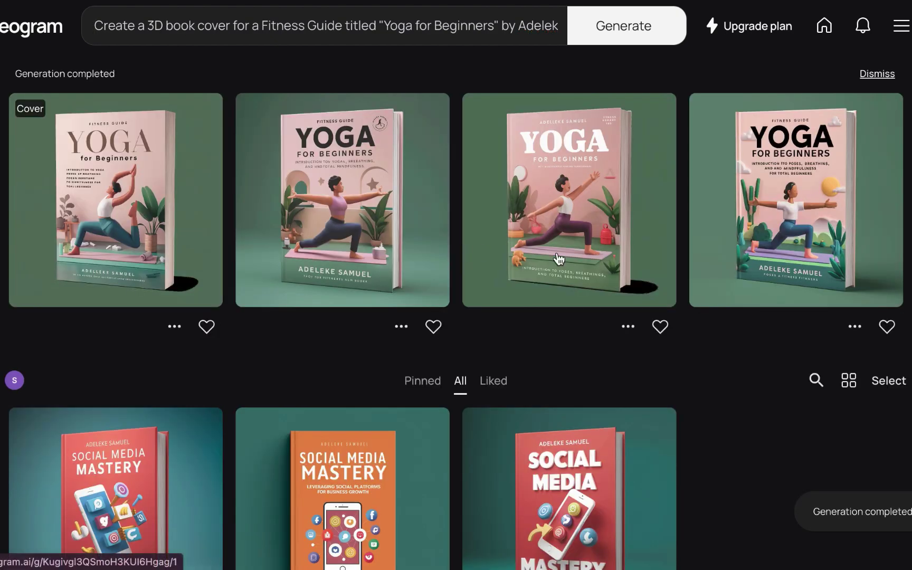
pyautogui.click(820, 199)
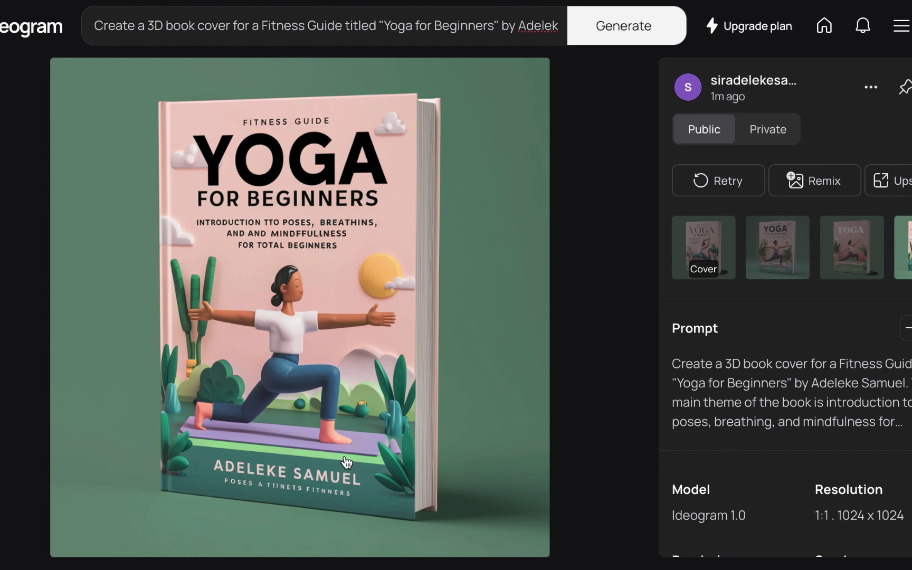
pyautogui.click(618, 33)
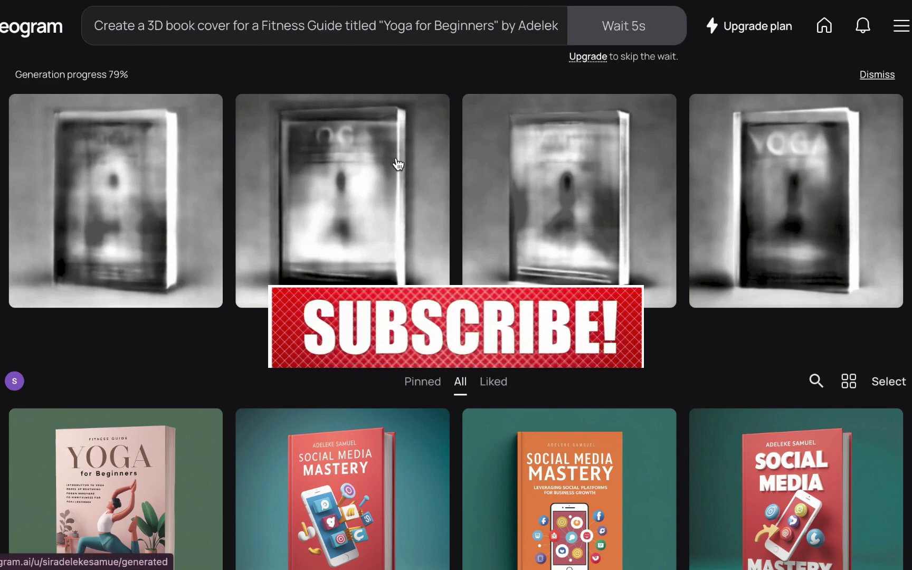
# Step: Open a new Yoga cover, remove '3D' from its prompt, and generate flat covers
pyautogui.click(338, 206)
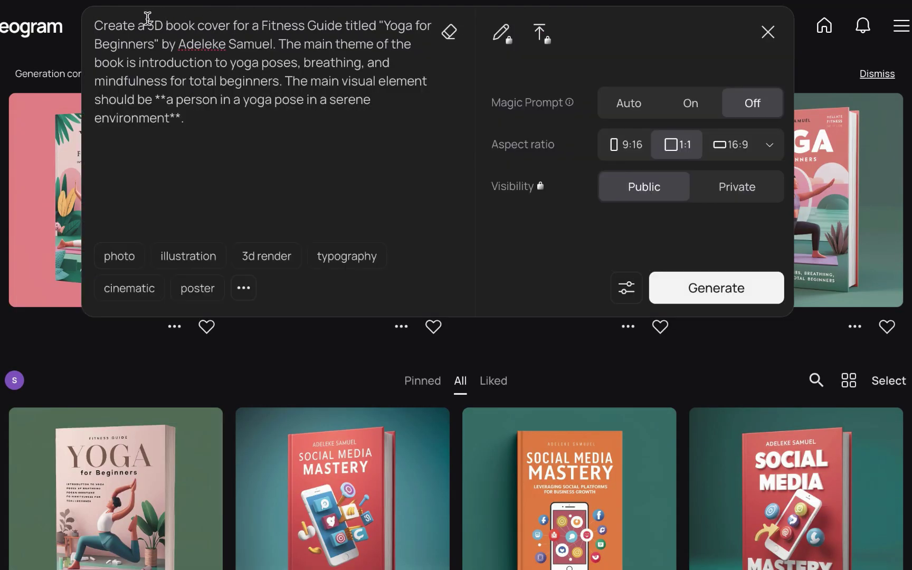
pyautogui.press('BackSpace')
pyautogui.press('BackSpace')
pyautogui.press('BackSpace')
pyautogui.click(713, 289)
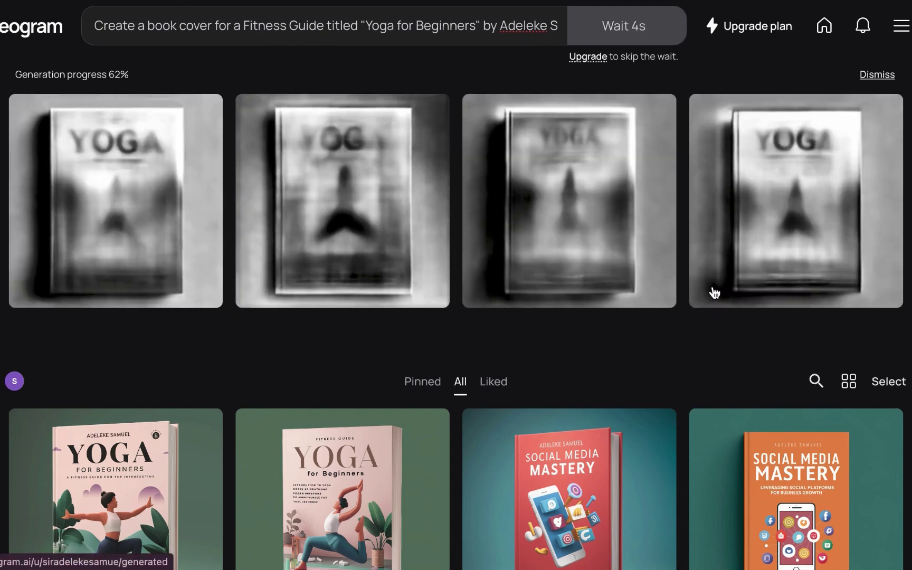
# Step: Preview the first and third flat Yoga for Beginners covers
pyautogui.click(712, 291)
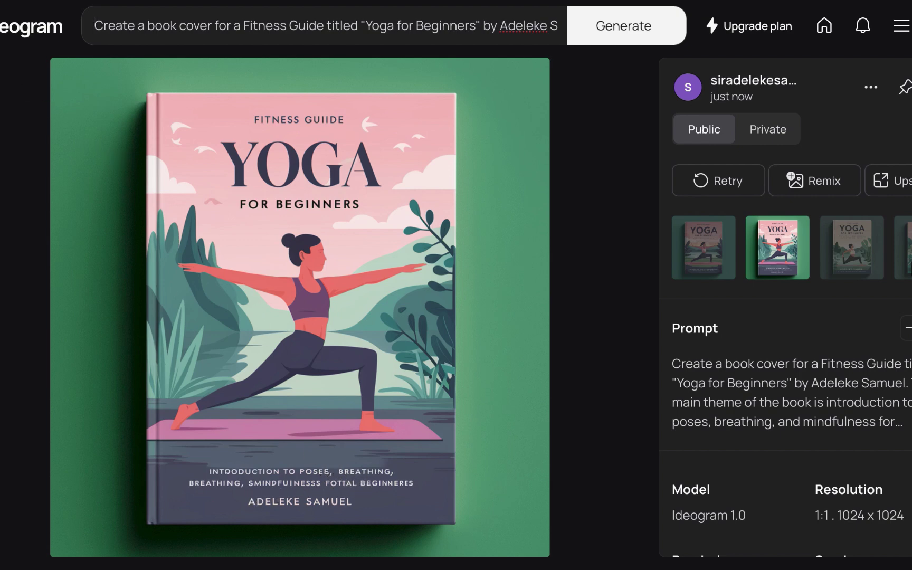
pyautogui.press('Escape')
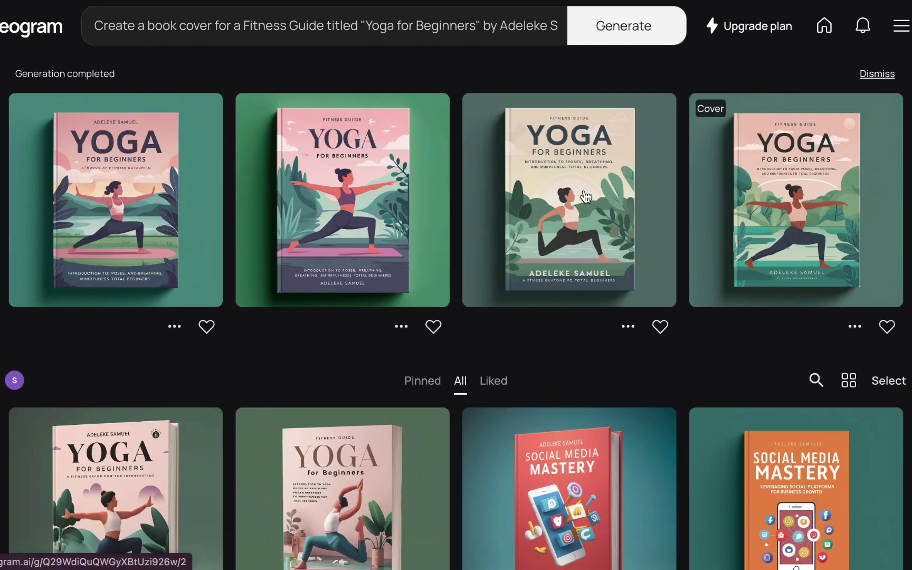
pyautogui.click(586, 196)
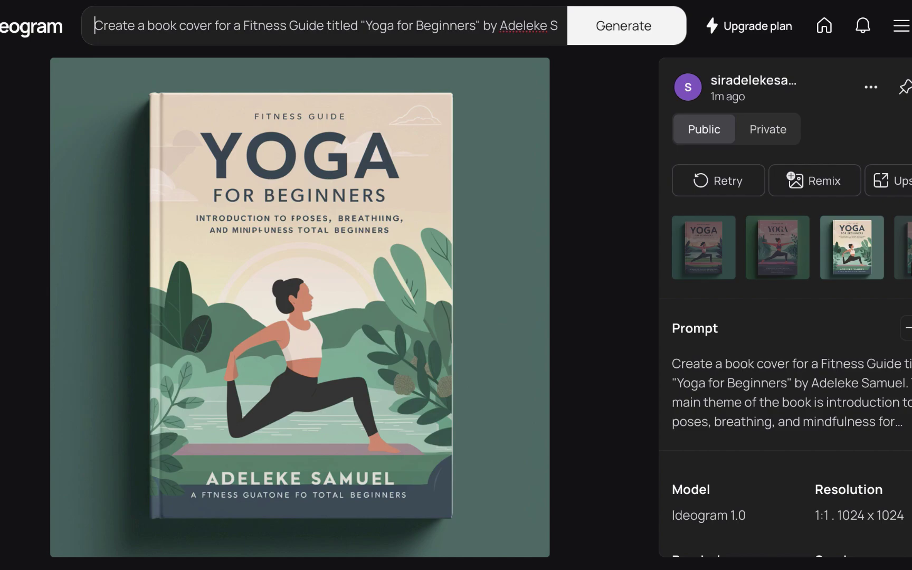
pyautogui.press('Escape')
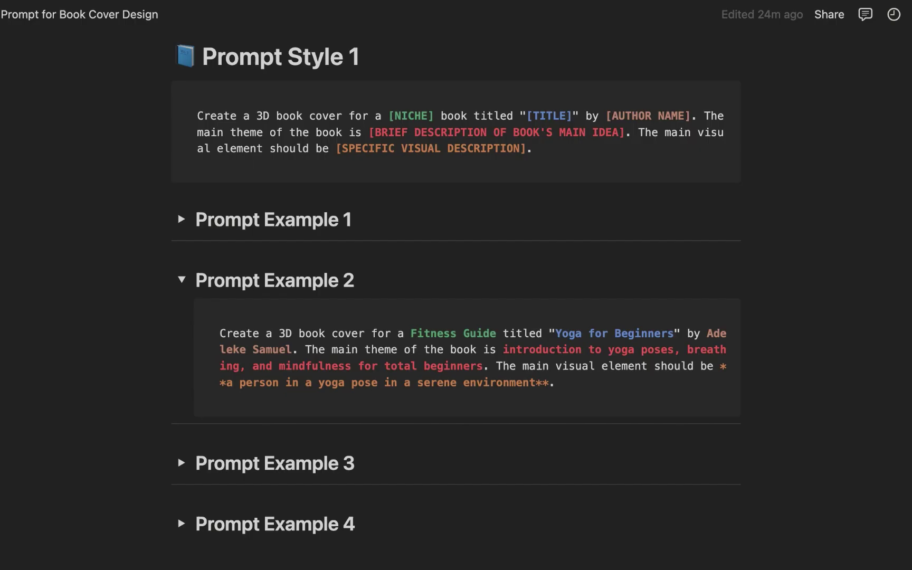
# Step: Collapse Prompt Example 2, then expand and copy Prompt Style 2's SEO Secrets Unlocked example
pyautogui.click(181, 279)
pyautogui.scroll(-3, 279, 350)
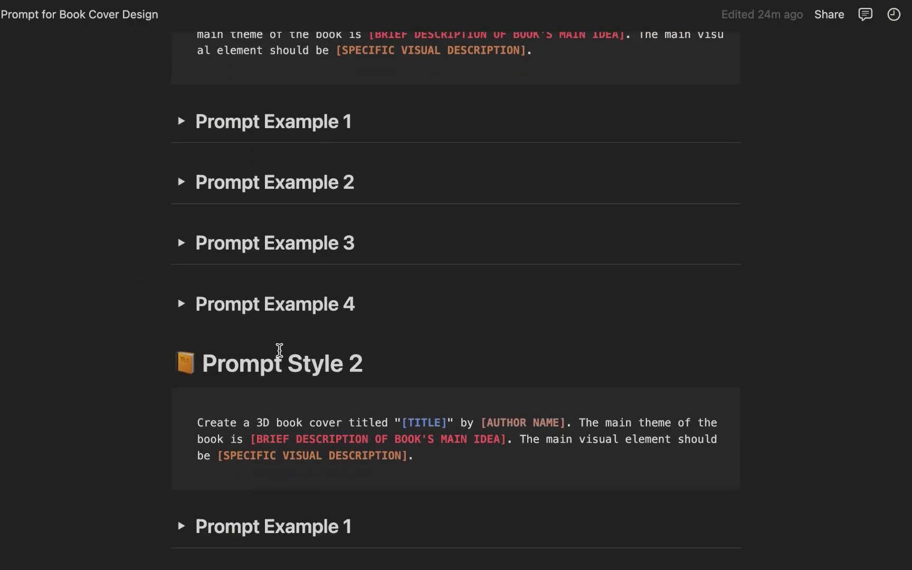
pyautogui.scroll(-5, 279, 350)
pyautogui.click(181, 304)
pyautogui.scroll(-2, 236, 310)
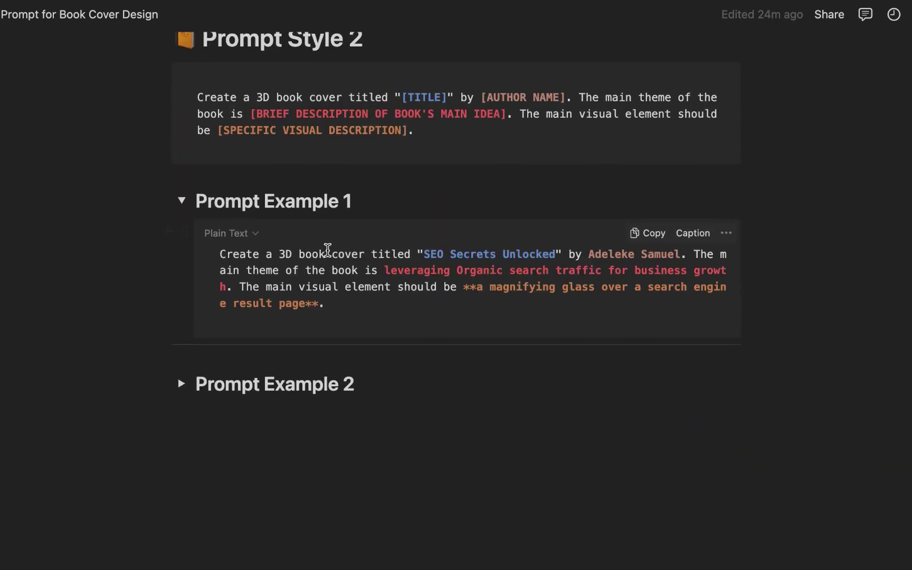
pyautogui.scroll(10, 238, 244)
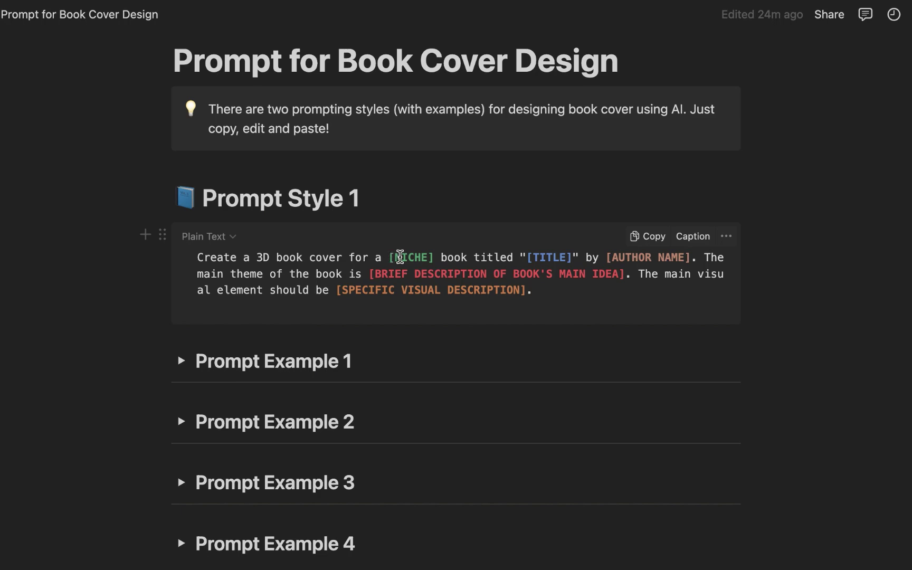
pyautogui.scroll(-15, 399, 257)
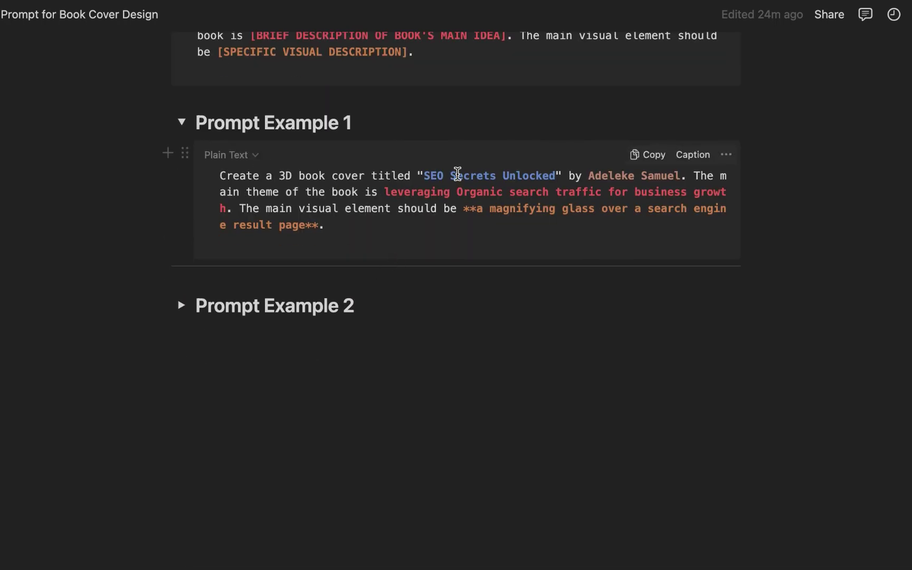
pyautogui.click(634, 154)
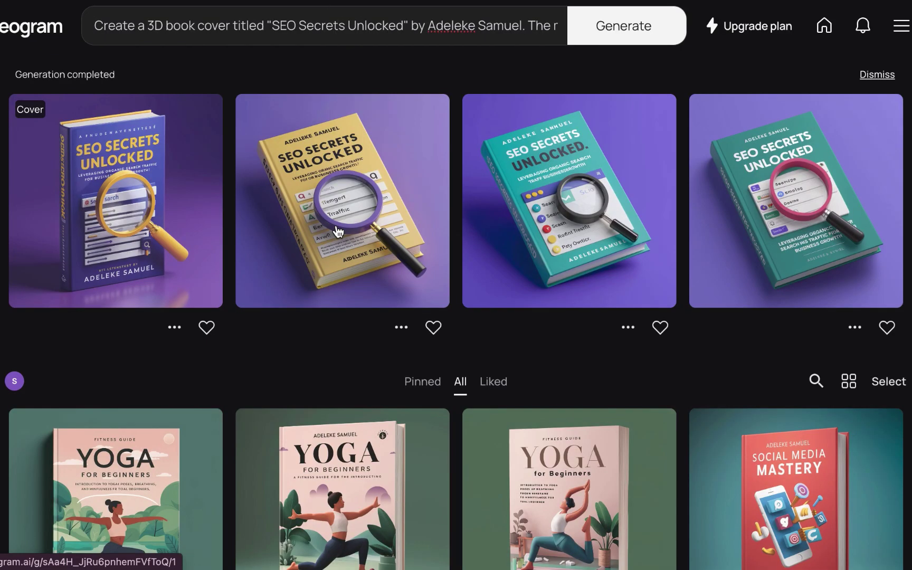
# Step: Preview the teal and purple 3D SEO Secrets Unlocked covers
pyautogui.click(551, 199)
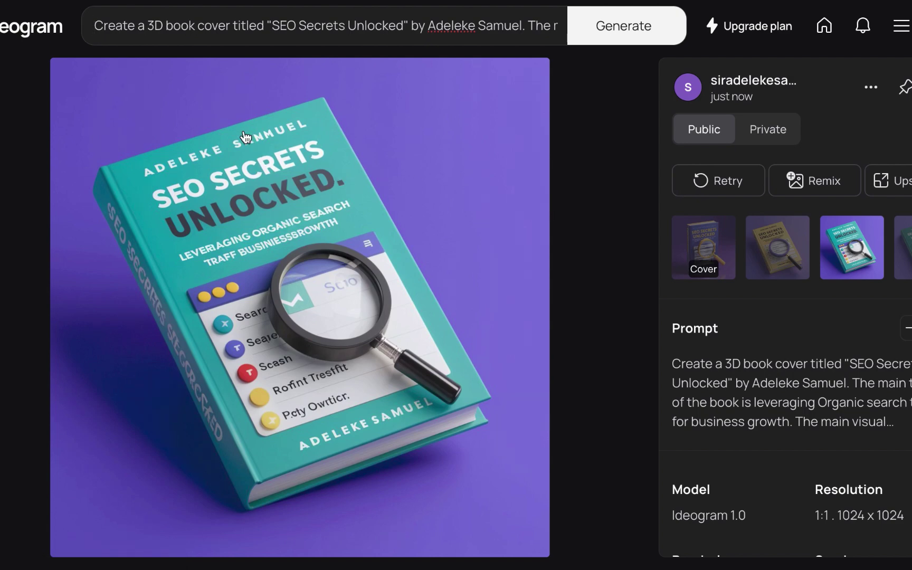
pyautogui.click(26, 101)
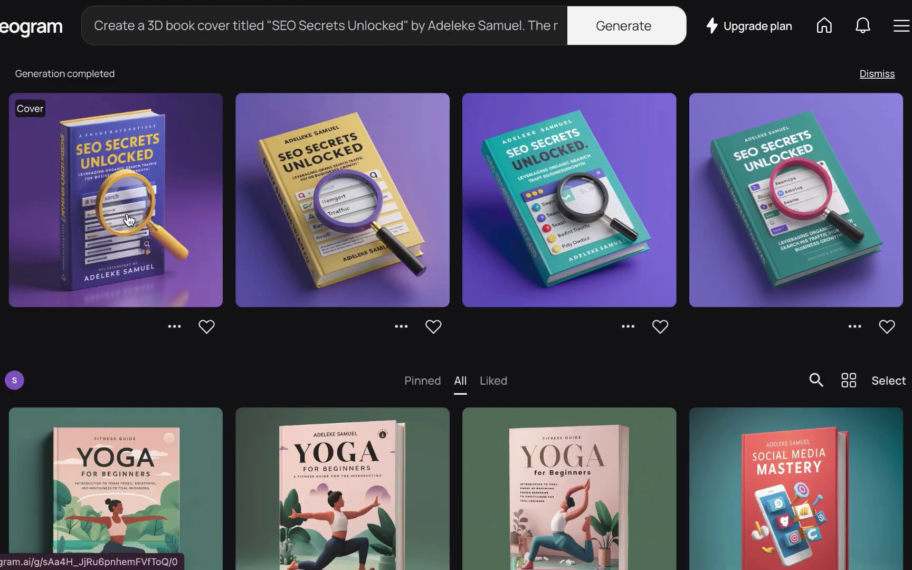
pyautogui.click(129, 220)
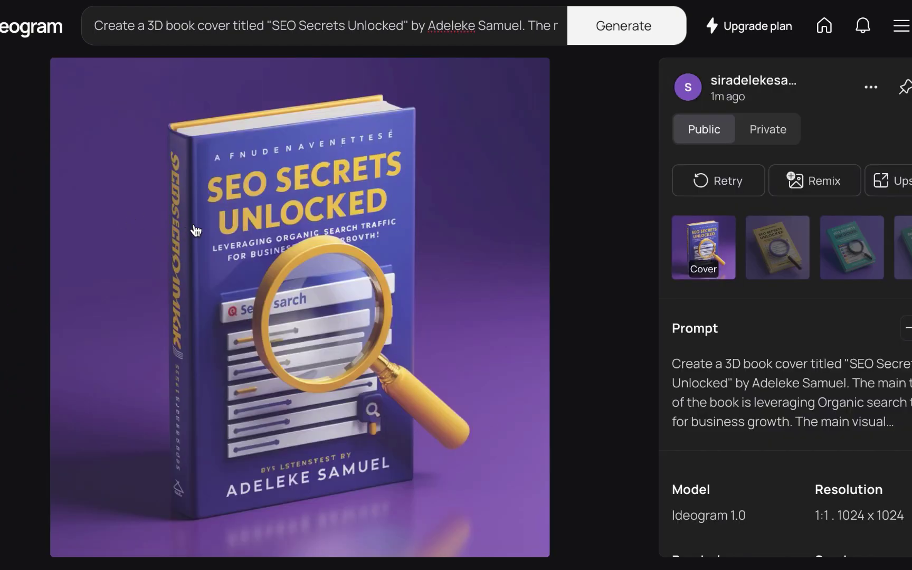
pyautogui.click(48, 56)
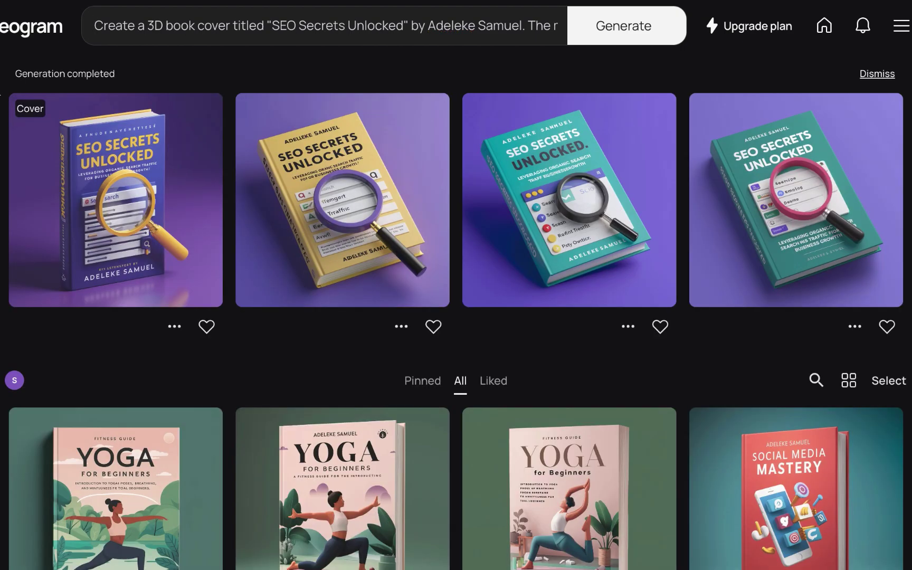
# Step: Drop '3D' from the SEO Secrets Unlocked prompt, regenerate, and step from orange to white cover
pyautogui.click(421, 29)
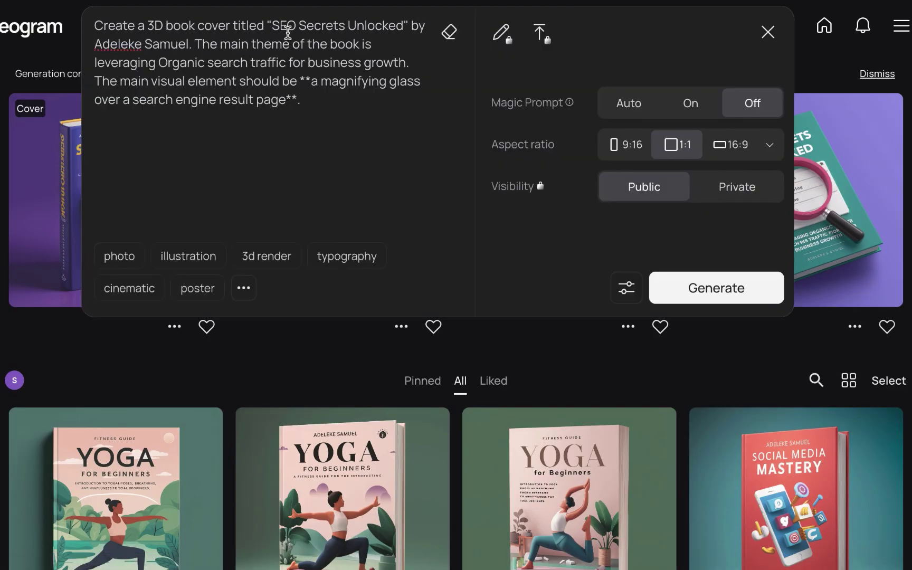
pyautogui.click(166, 25)
pyautogui.press('BackSpace')
pyautogui.press('BackSpace')
pyautogui.press('BackSpace')
pyautogui.click(691, 287)
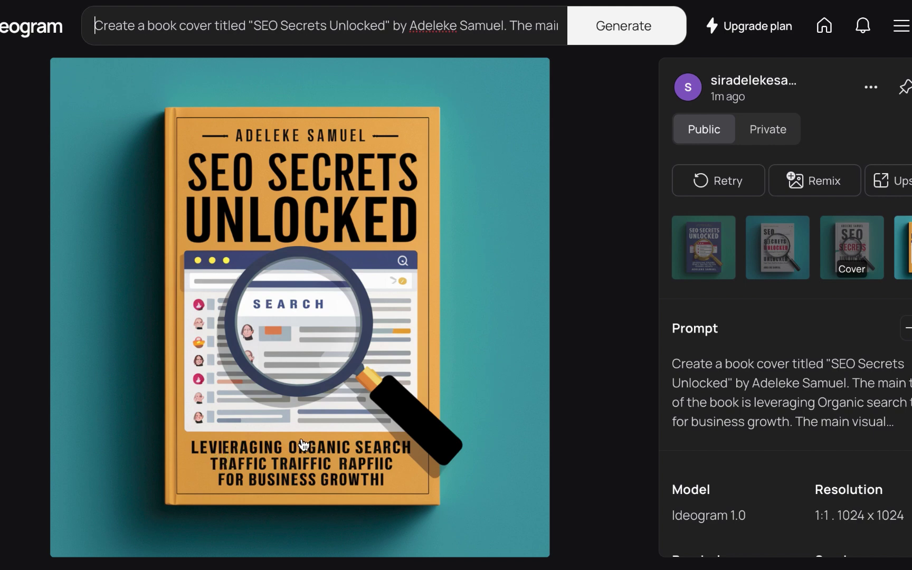
pyautogui.press('Left')
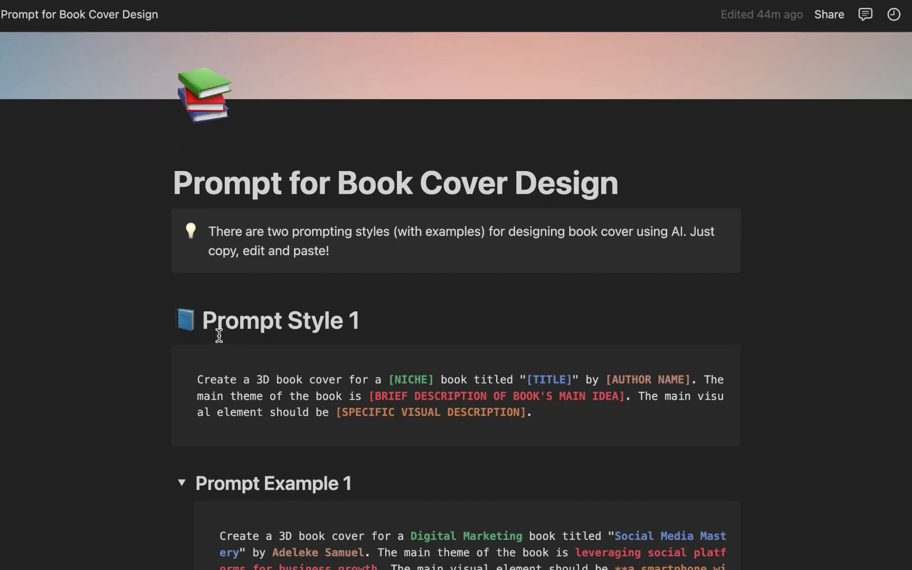
pyautogui.scroll(-10, 219, 349)
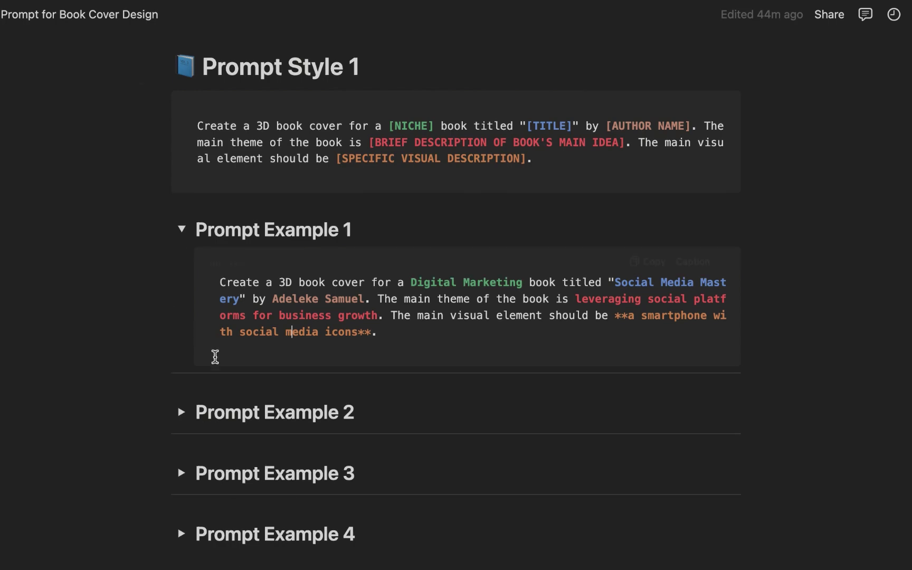
pyautogui.scroll(-2, 248, 448)
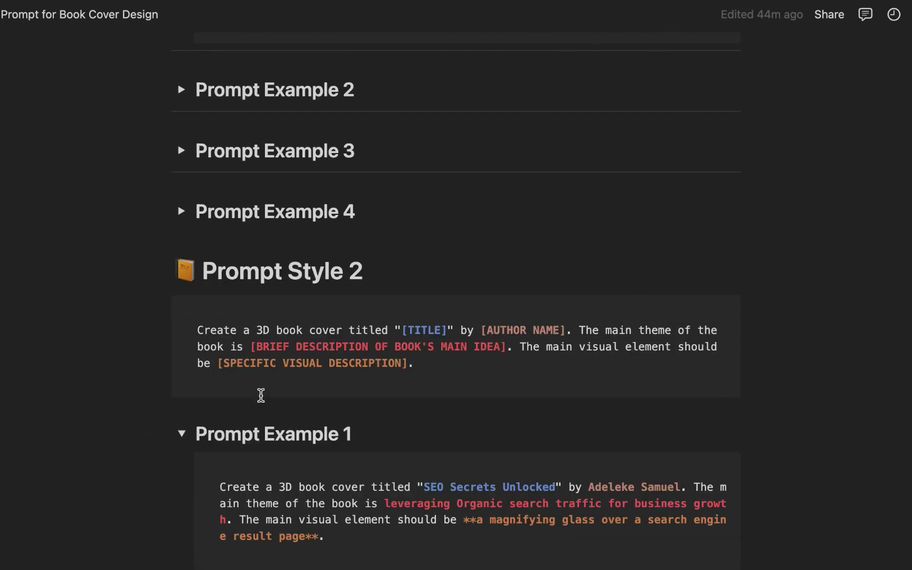
pyautogui.scroll(-3, 259, 393)
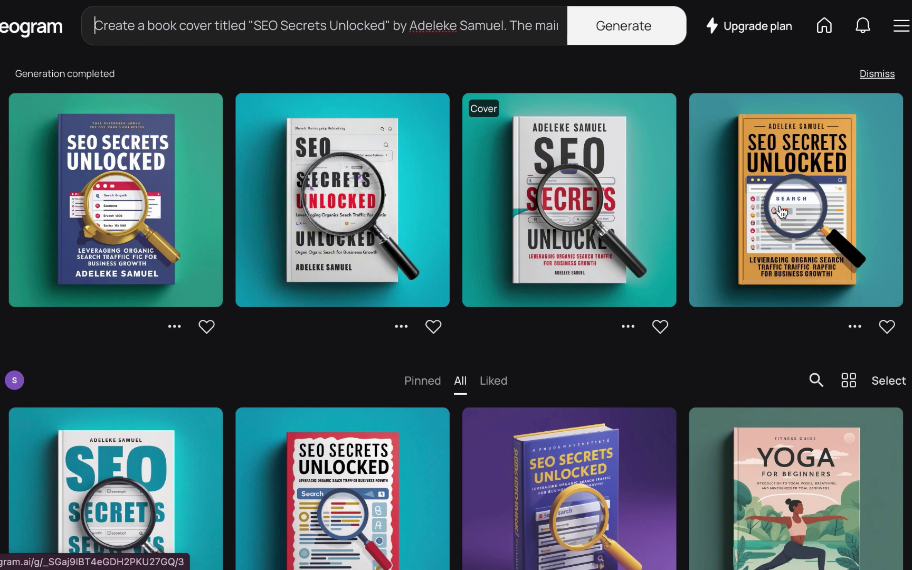
# Step: Inspect the white and orange SEO Secrets Unlocked covers up close
pyautogui.click(592, 229)
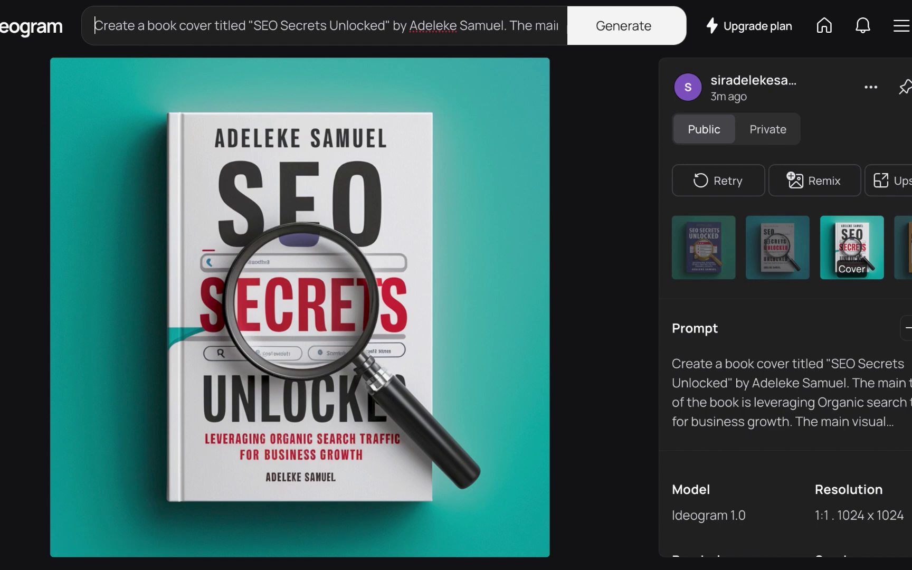
pyautogui.click(26, 174)
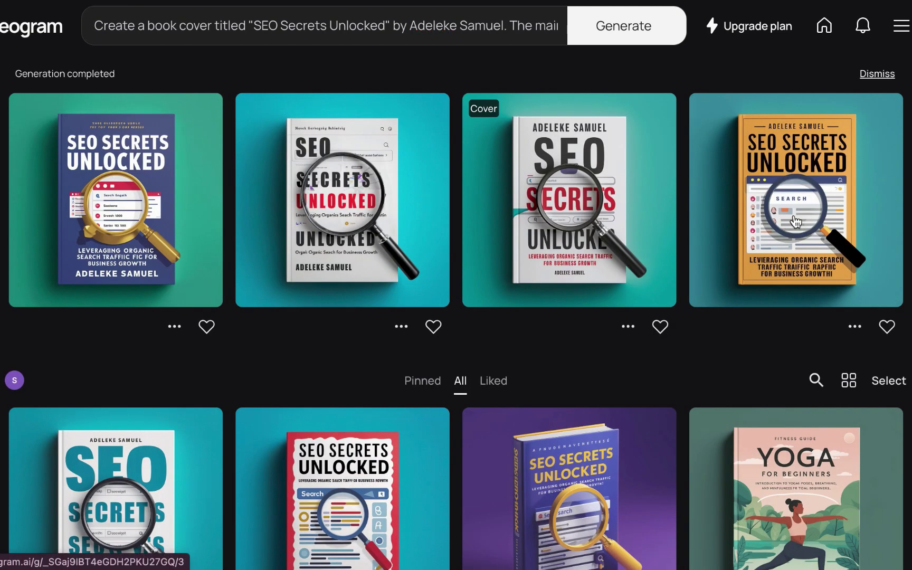
pyautogui.click(796, 221)
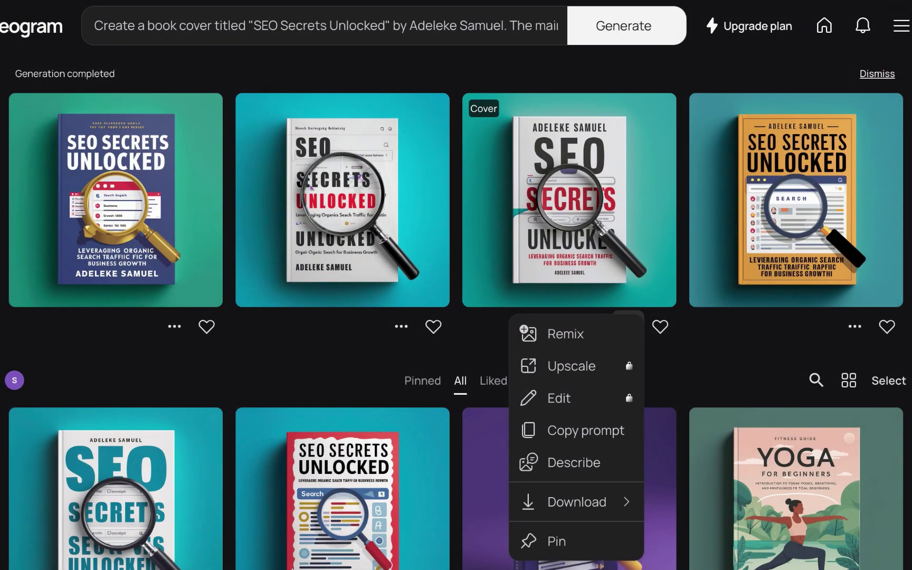
# Step: Dismiss the image options menu and return to the blank Canva design in Edge
pyautogui.moveTo(381, 559)
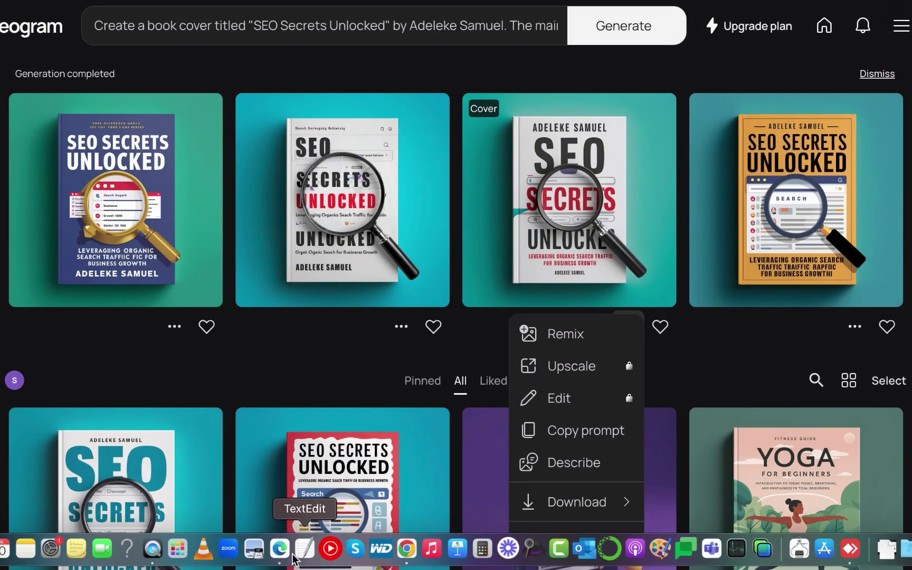
pyautogui.press('Escape')
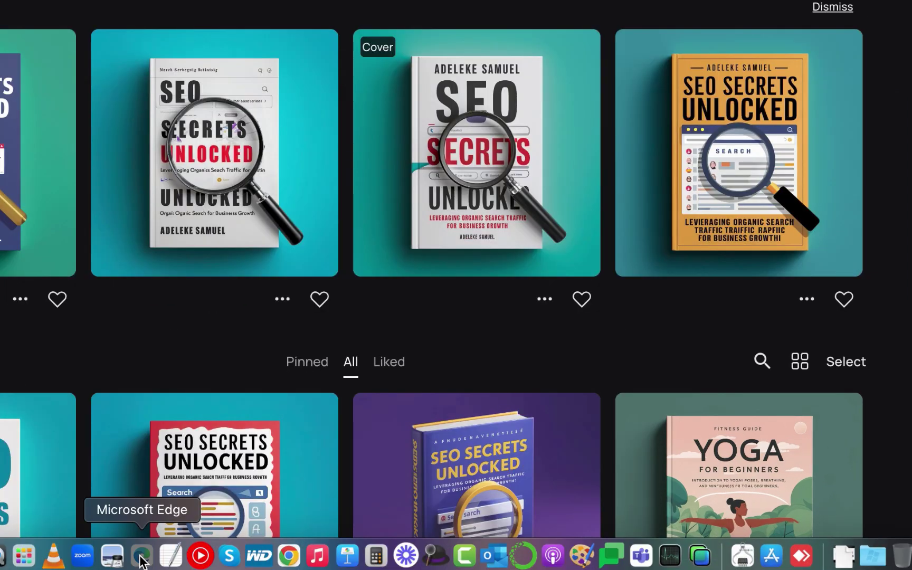
pyautogui.click(141, 555)
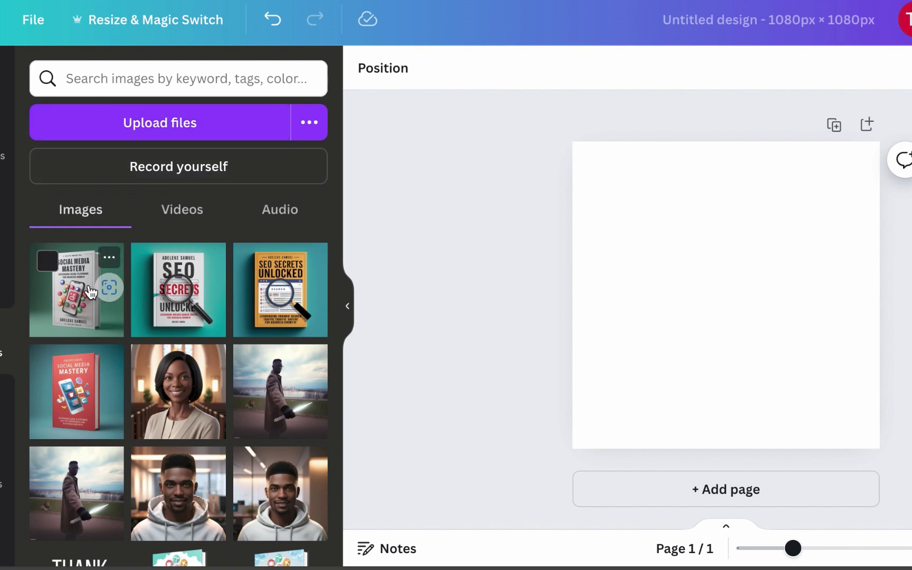
# Step: Add the Social Media Mastery cover, align it top-left and stretch it over the 1080×1080 page
pyautogui.click(105, 285)
pyautogui.moveTo(746, 293); pyautogui.dragTo(692, 239)
pyautogui.moveTo(773, 343); pyautogui.dragTo(877, 448)
pyautogui.click(875, 460)
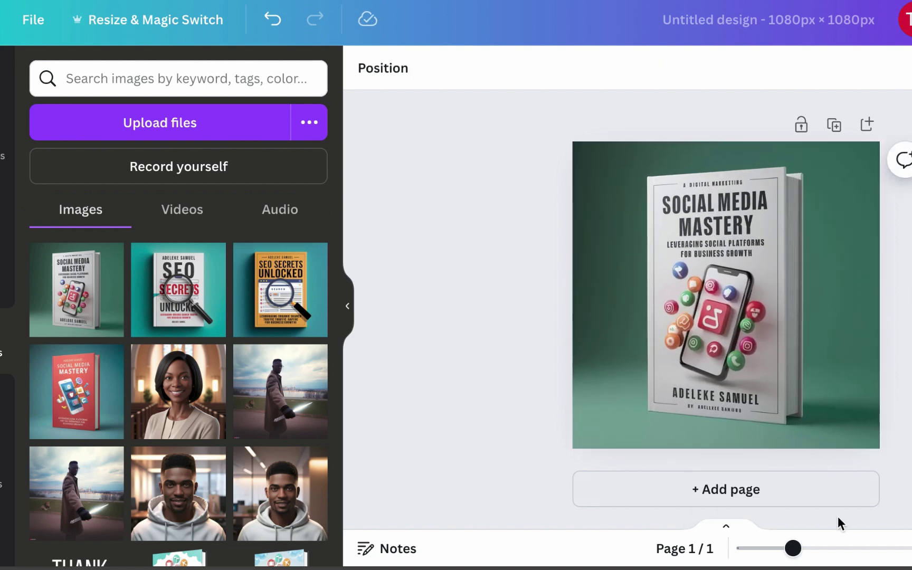
pyautogui.moveTo(793, 547)
pyautogui.mouseDown()
pyautogui.moveTo(816, 551)
pyautogui.moveTo(805, 549)
pyautogui.mouseUp()
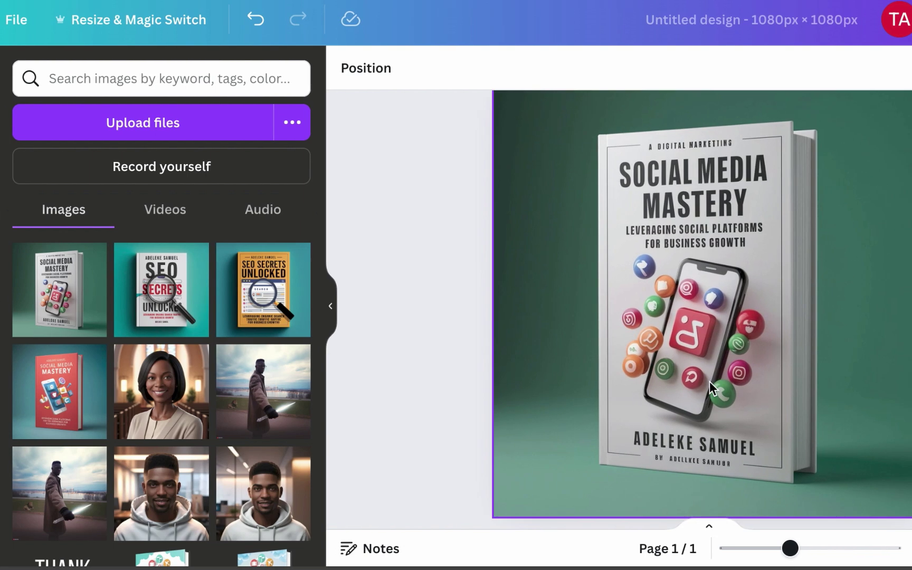
pyautogui.click(709, 381)
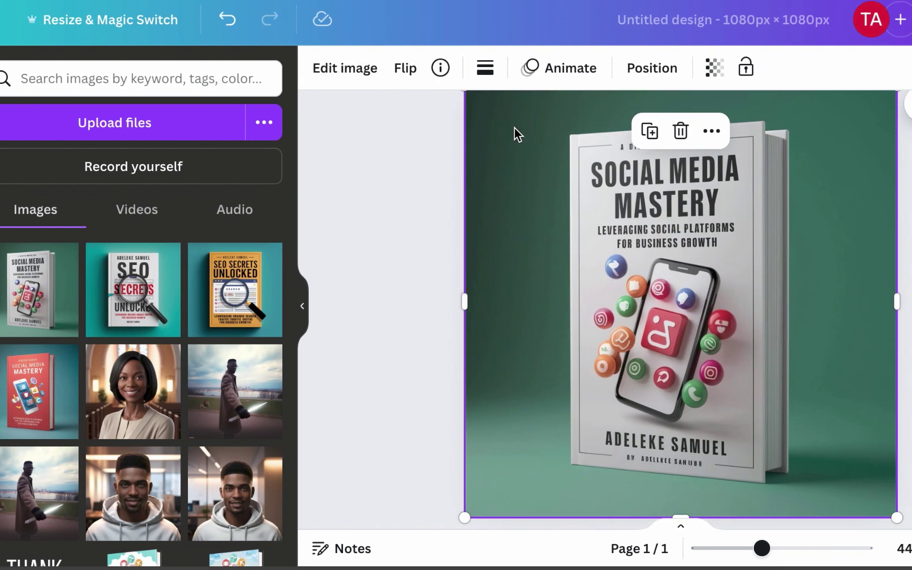
# Step: Extract the cover's author name block as editable text with Grab Text
pyautogui.click(358, 74)
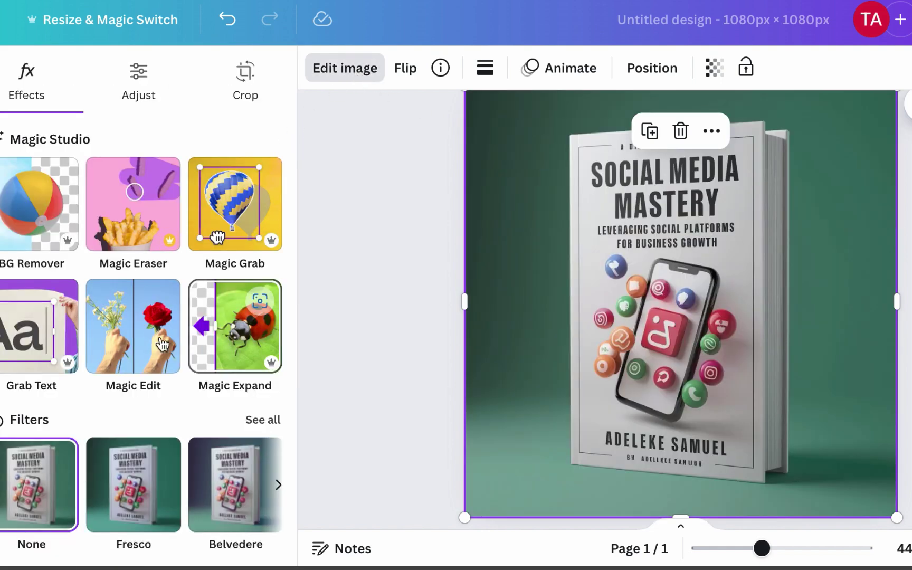
pyautogui.click(47, 336)
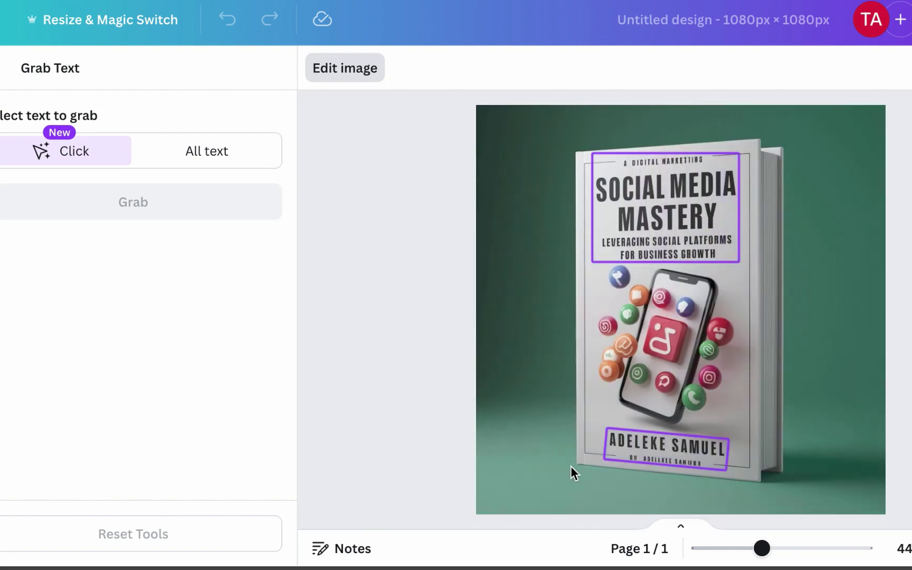
pyautogui.click(669, 466)
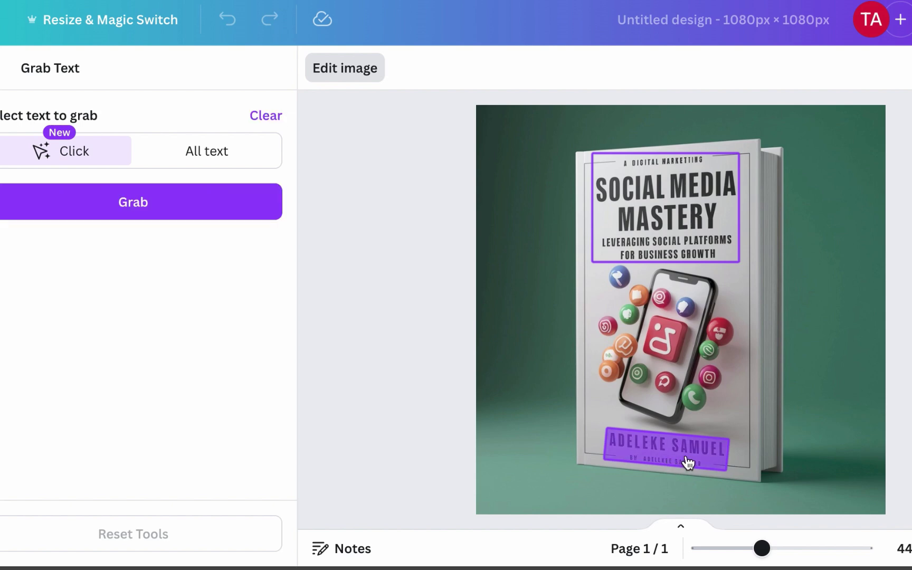
pyautogui.click(685, 463)
pyautogui.click(688, 464)
pyautogui.click(690, 450)
pyautogui.click(690, 450)
pyautogui.click(690, 450)
pyautogui.click(691, 450)
pyautogui.click(176, 209)
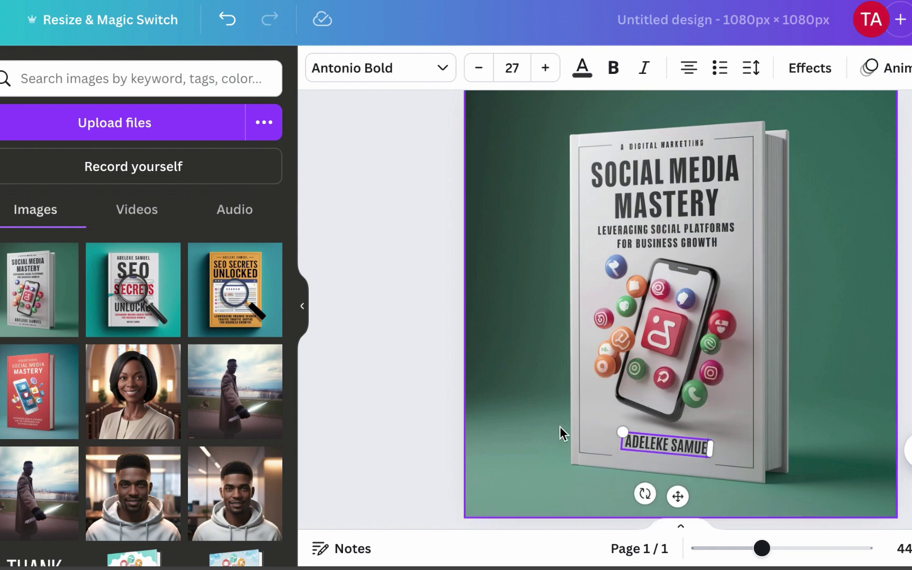
# Step: Add the missing final 'L' to the author name and nudge the text slightly lower
pyautogui.click(399, 413)
pyautogui.click(640, 440)
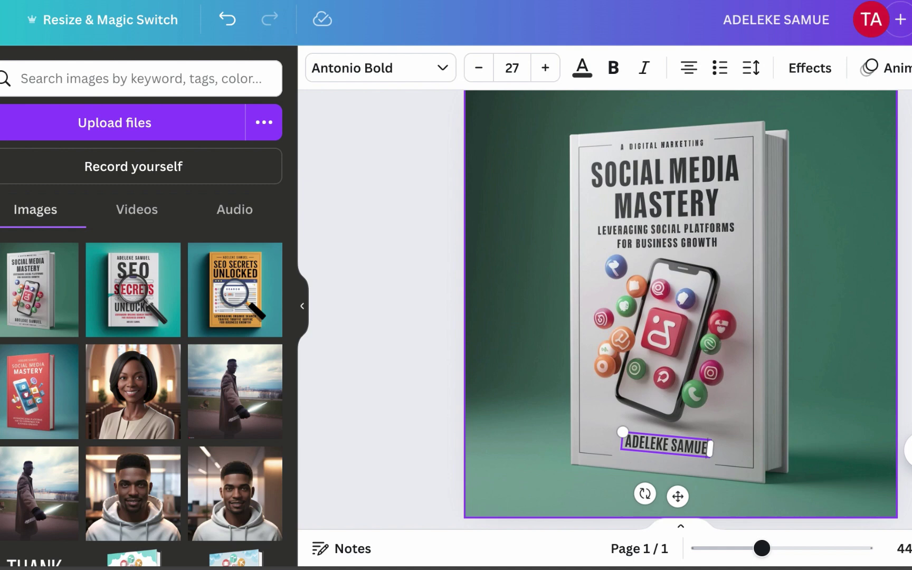
pyautogui.write('L')
pyautogui.click(545, 470)
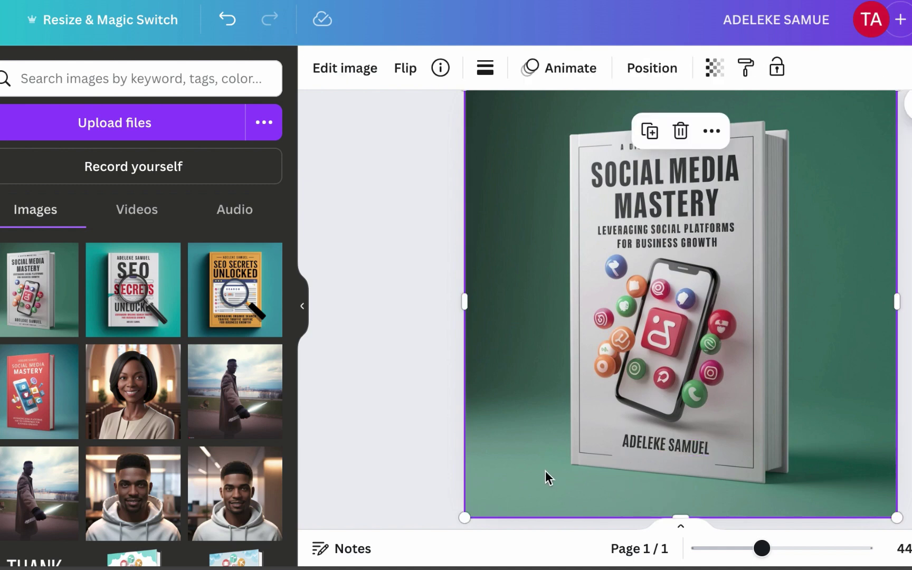
pyautogui.click(688, 441)
pyautogui.hotkey('shift', 'Down')
pyautogui.hotkey('shift', 'Down')
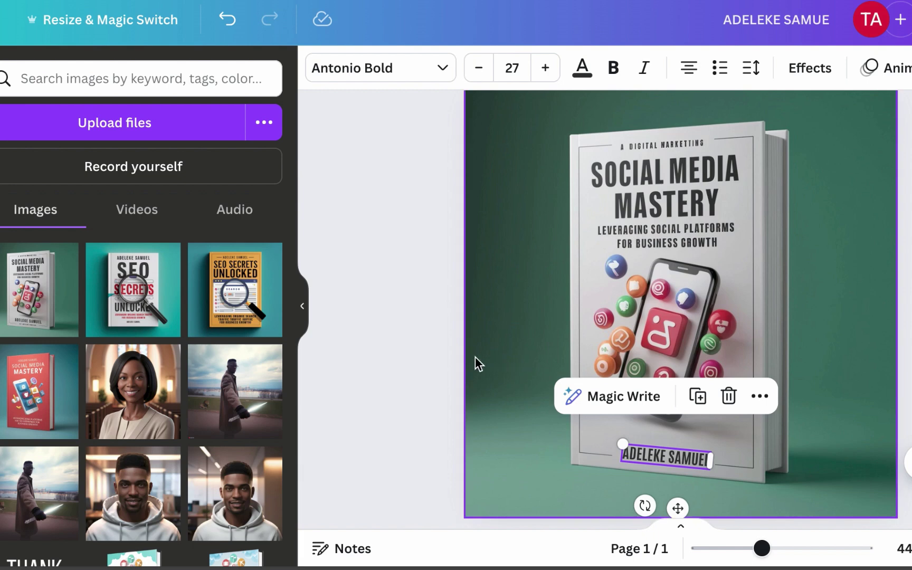
pyautogui.press('Down')
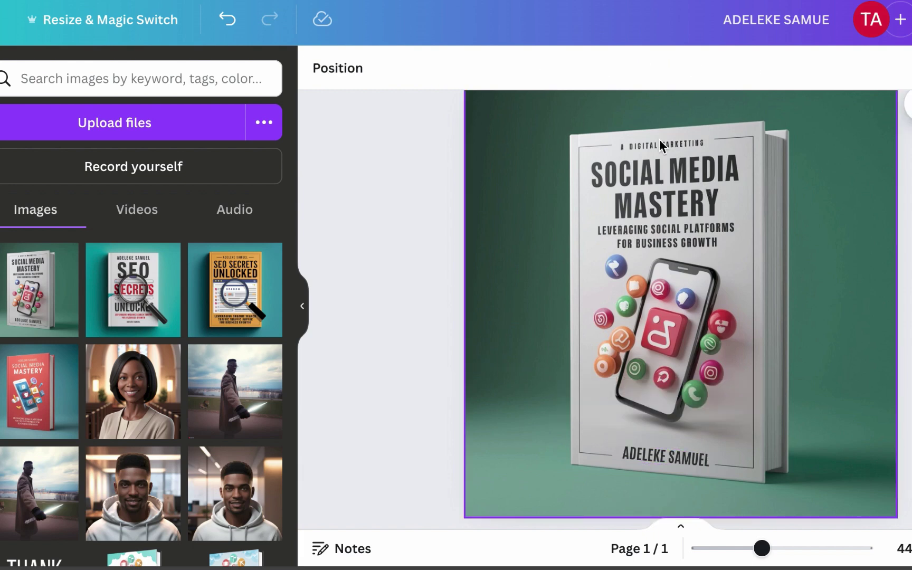
pyautogui.click(674, 142)
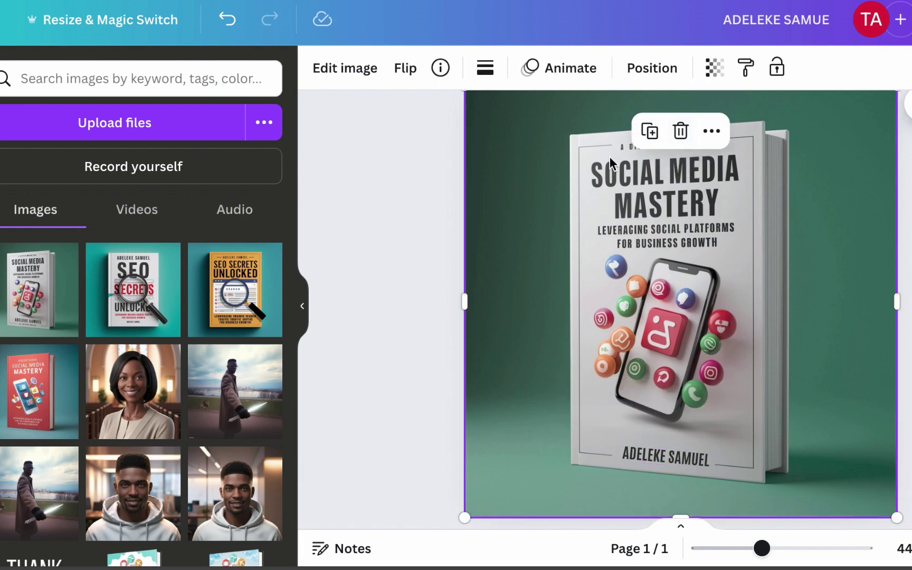
# Step: Extract all the cover's title text as editable text with Grab Text
pyautogui.click(332, 72)
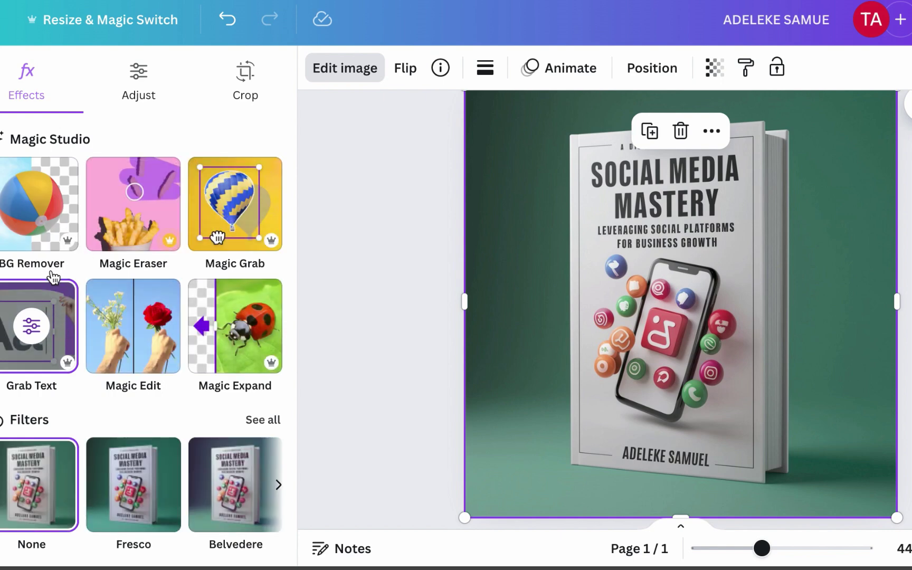
pyautogui.click(21, 303)
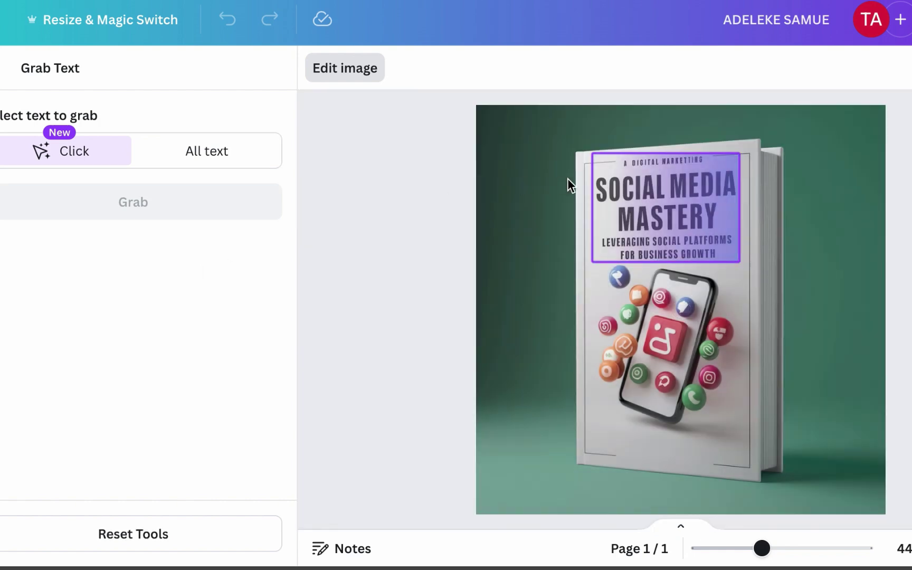
pyautogui.click(671, 193)
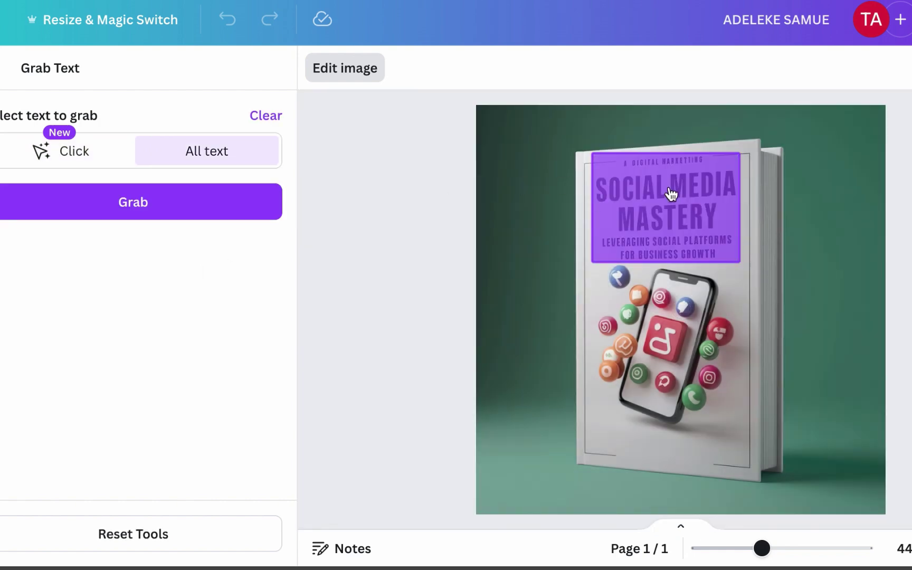
pyautogui.click(134, 205)
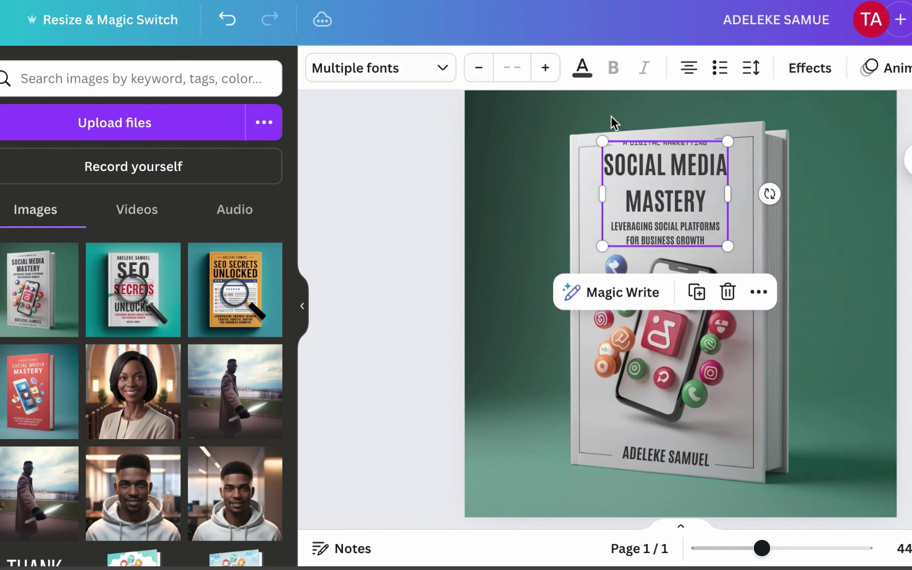
# Step: Replace the title's misspelled top line with 'DIGITAL MARKETING GUIDE'
pyautogui.click(699, 154)
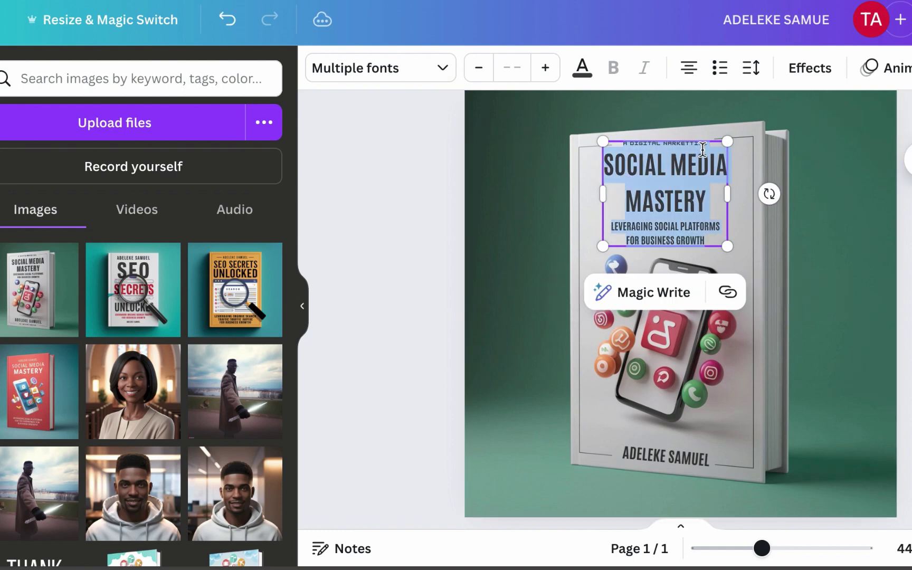
pyautogui.tripleClick(707, 143)
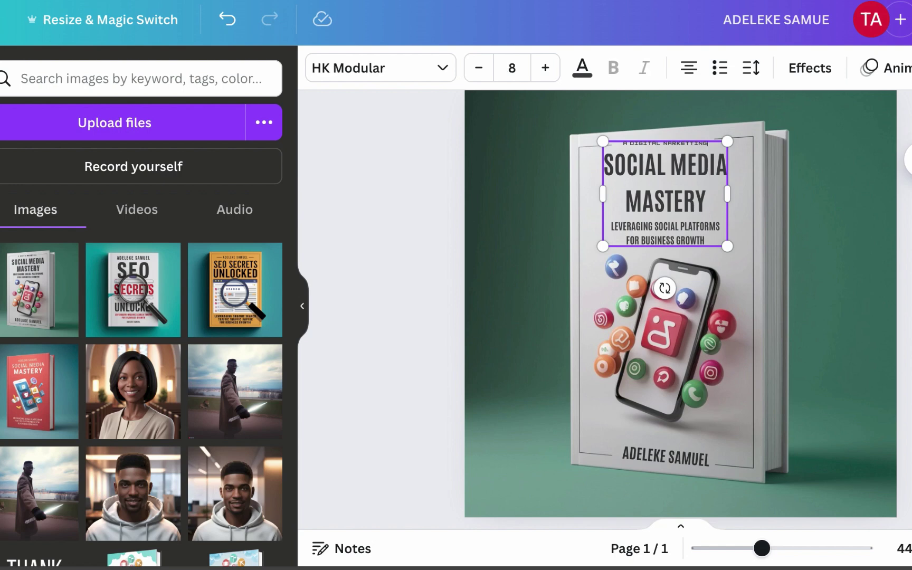
pyautogui.press('BackSpace')
pyautogui.write('DIGITAL MARKETING GUIDE')
pyautogui.click(400, 193)
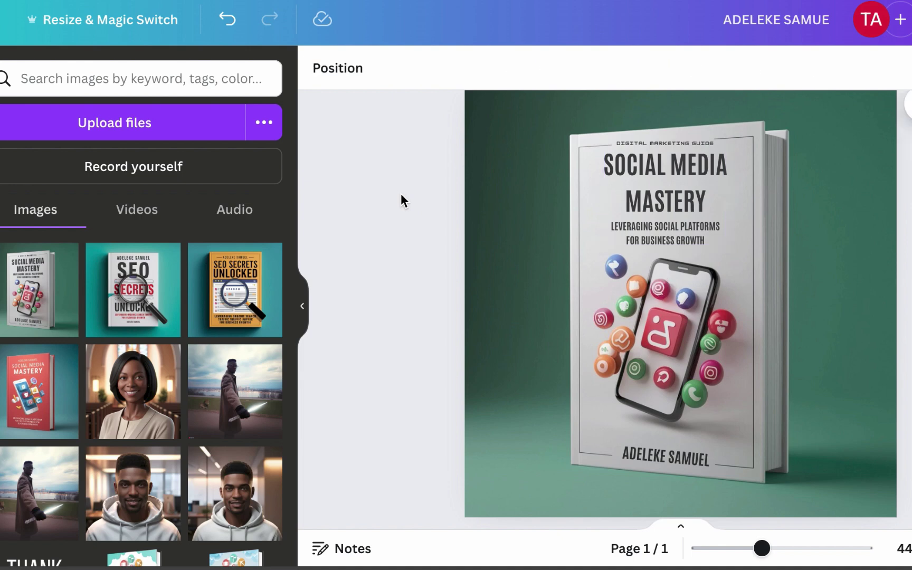
# Step: Tilt the title text block about -3°
pyautogui.click(664, 209)
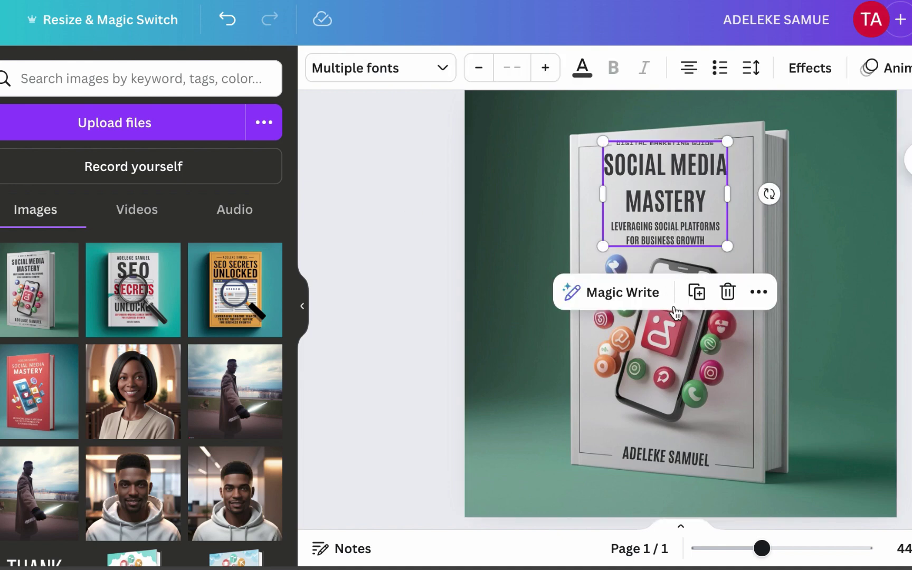
pyautogui.moveTo(769, 194); pyautogui.dragTo(775, 187)
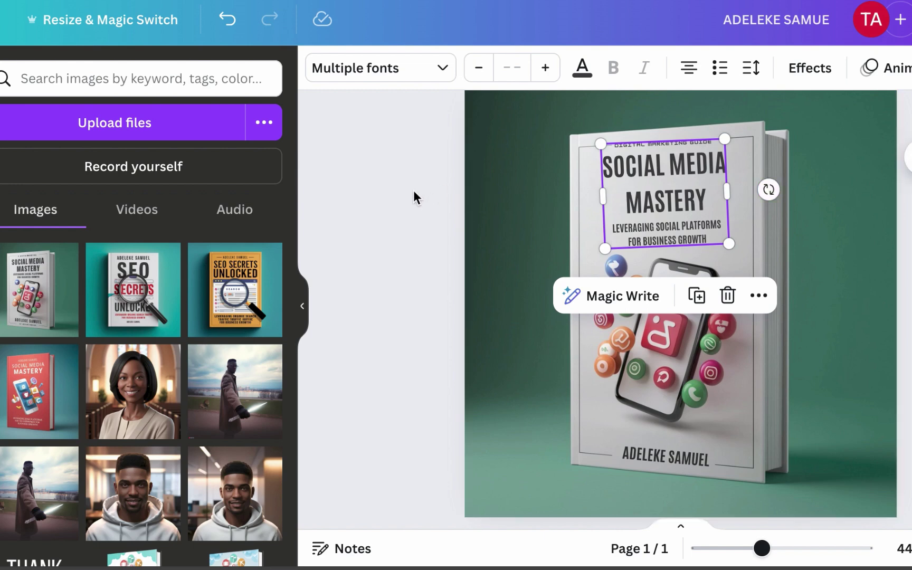
pyautogui.click(398, 195)
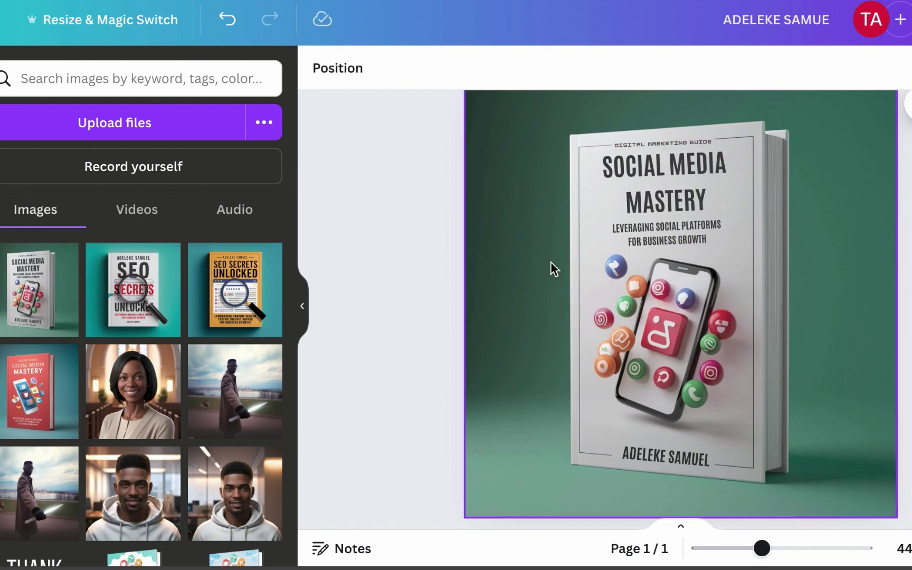
pyautogui.click(680, 321)
# Step: Brush-select the phone-and-icons artwork with Magic Grab, separate it, and delete it
pyautogui.click(349, 73)
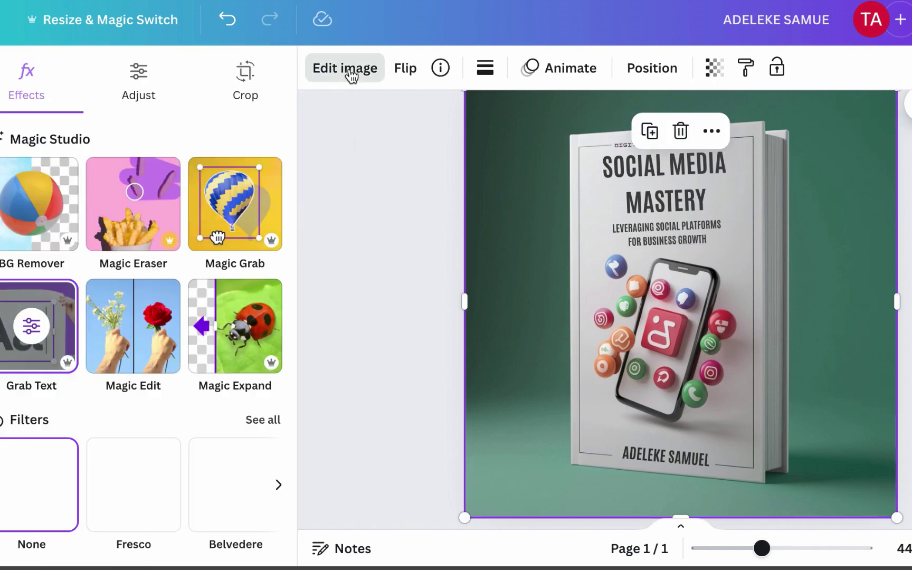
pyautogui.click(223, 231)
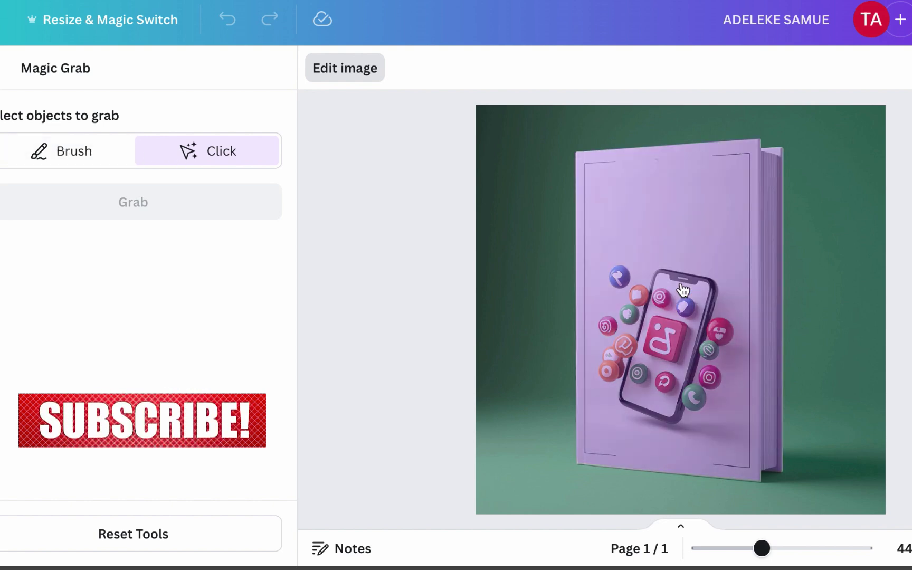
pyautogui.click(684, 307)
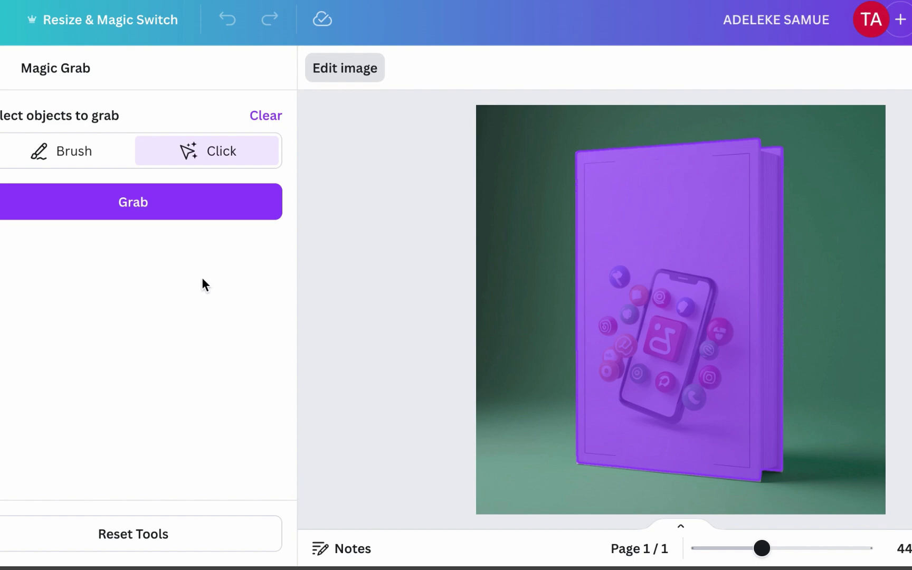
pyautogui.click(92, 159)
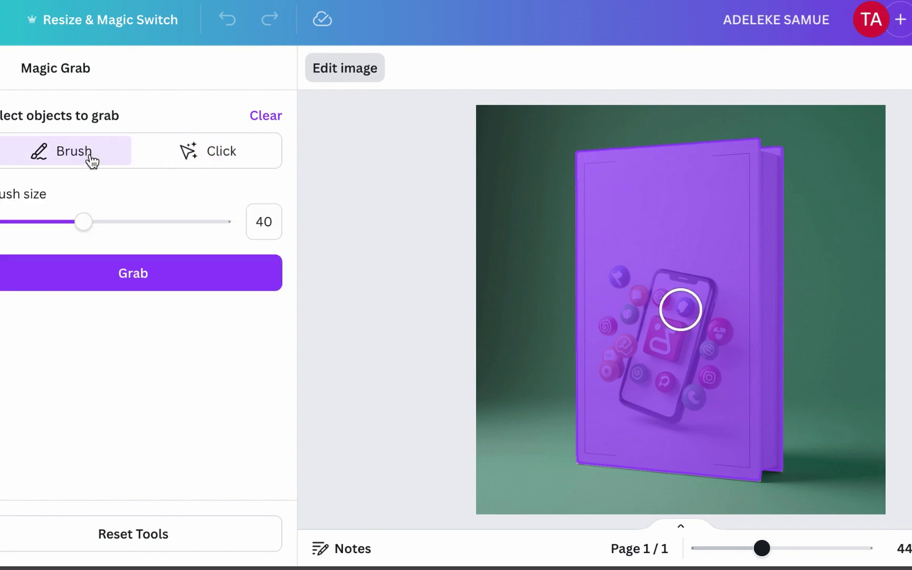
pyautogui.moveTo(628, 267)
pyautogui.mouseDown()
pyautogui.moveTo(611, 363)
pyautogui.moveTo(698, 421)
pyautogui.moveTo(649, 419)
pyautogui.moveTo(633, 401)
pyautogui.mouseUp()
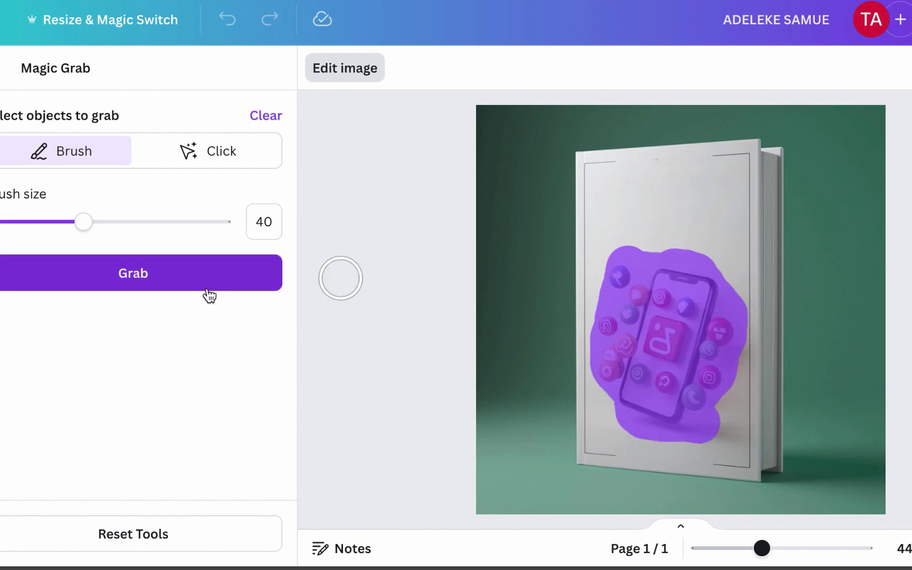
pyautogui.click(120, 273)
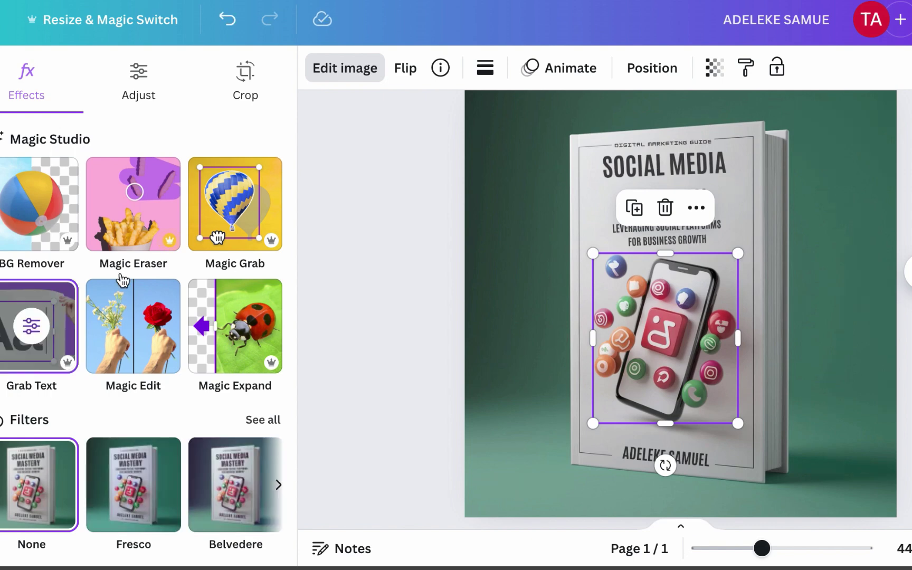
pyautogui.press('Delete')
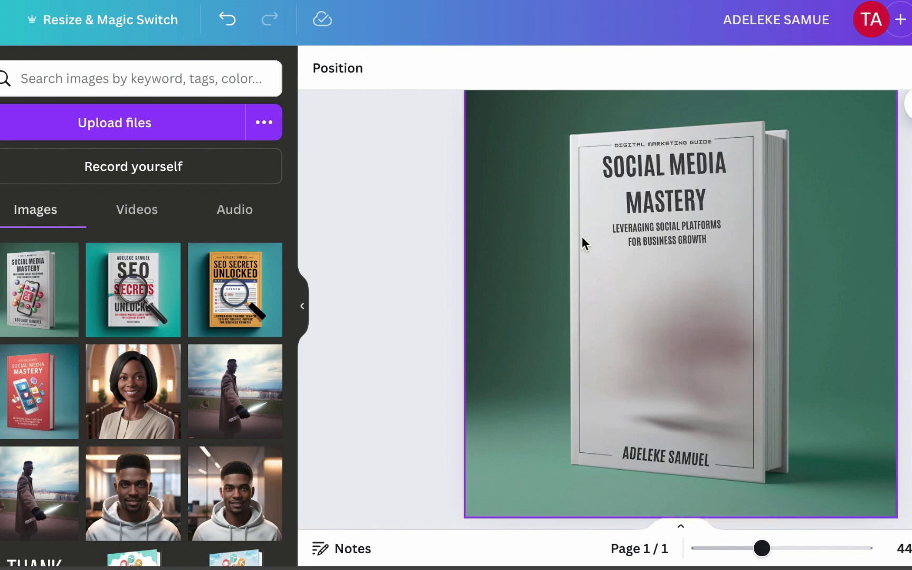
pyautogui.click(651, 288)
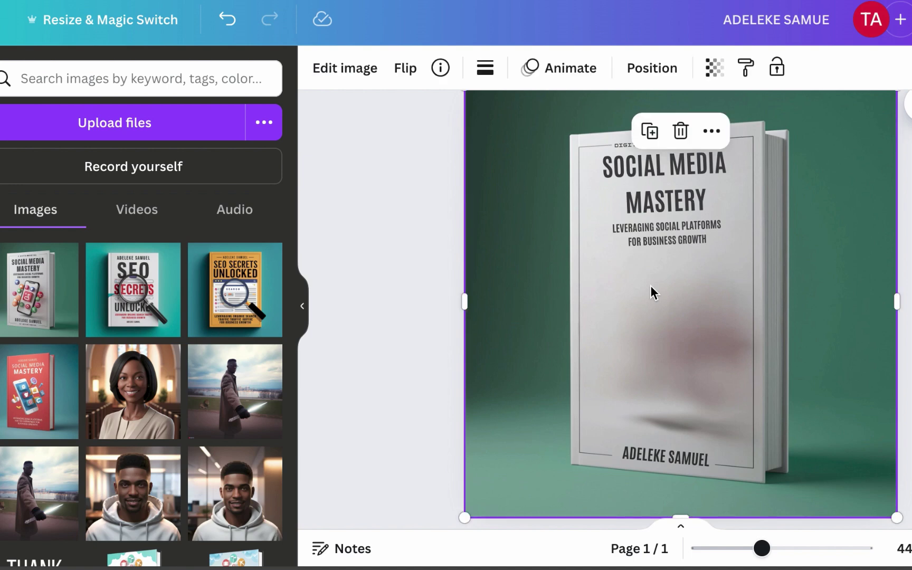
pyautogui.click(320, 76)
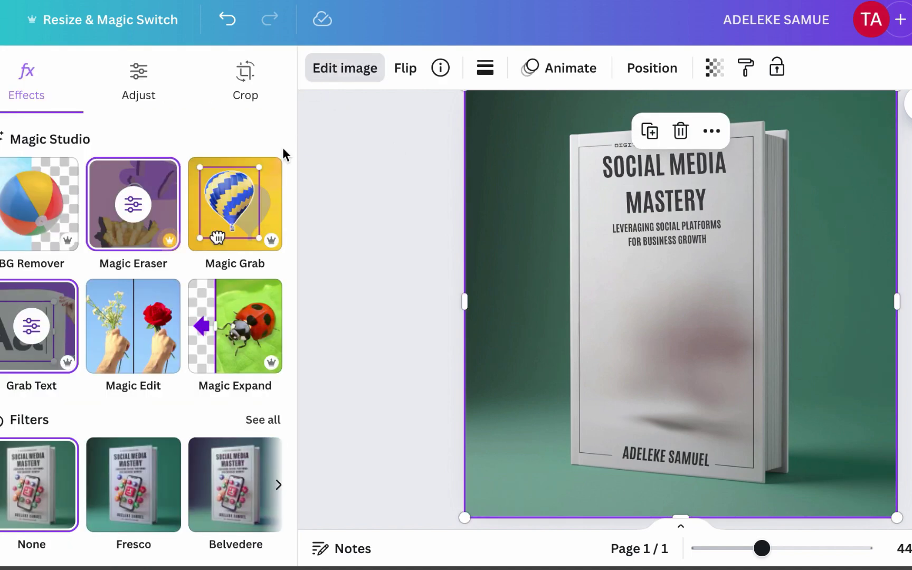
pyautogui.click(132, 209)
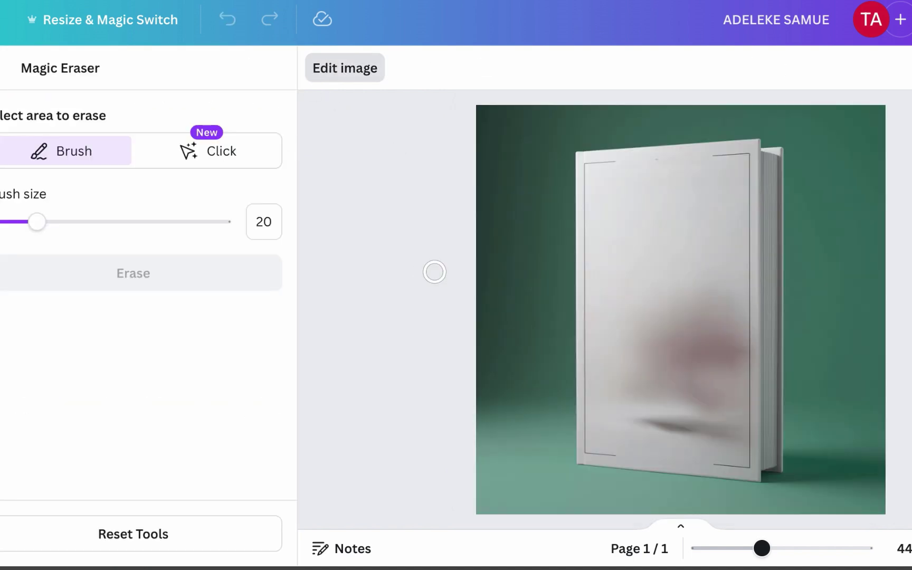
pyautogui.moveTo(654, 278)
pyautogui.mouseDown()
pyautogui.moveTo(643, 393)
pyautogui.moveTo(651, 417)
pyautogui.moveTo(675, 425)
pyautogui.mouseUp()
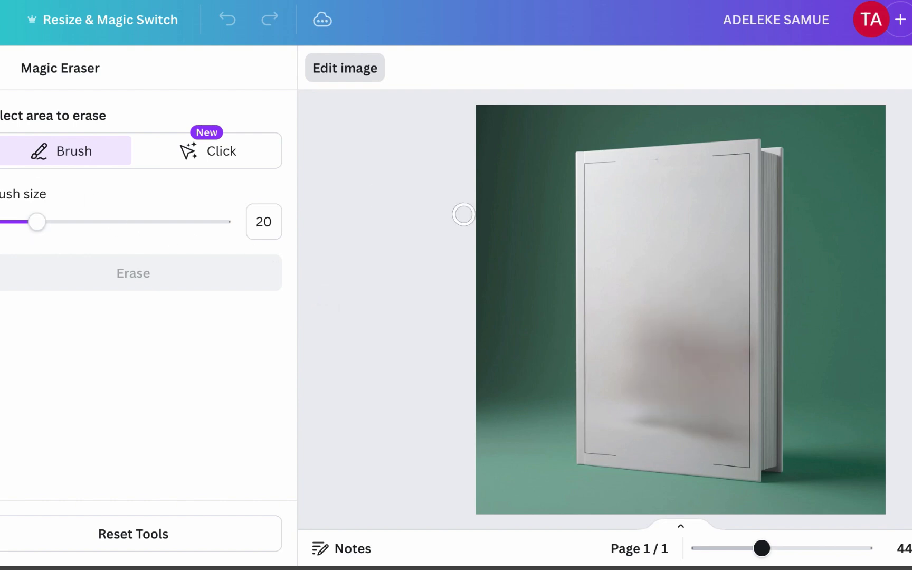
pyautogui.click(422, 261)
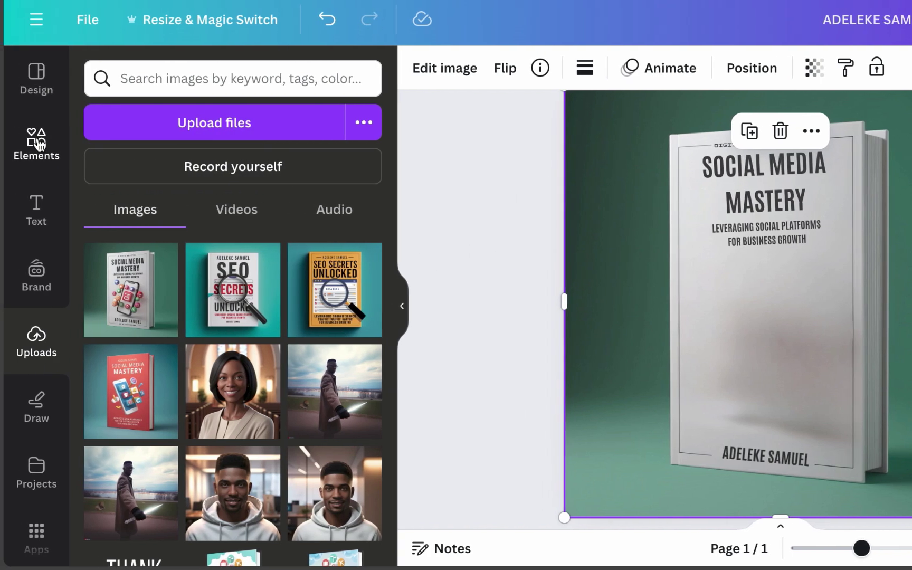
# Step: Search the Elements library for 'social media icons'
pyautogui.click(40, 144)
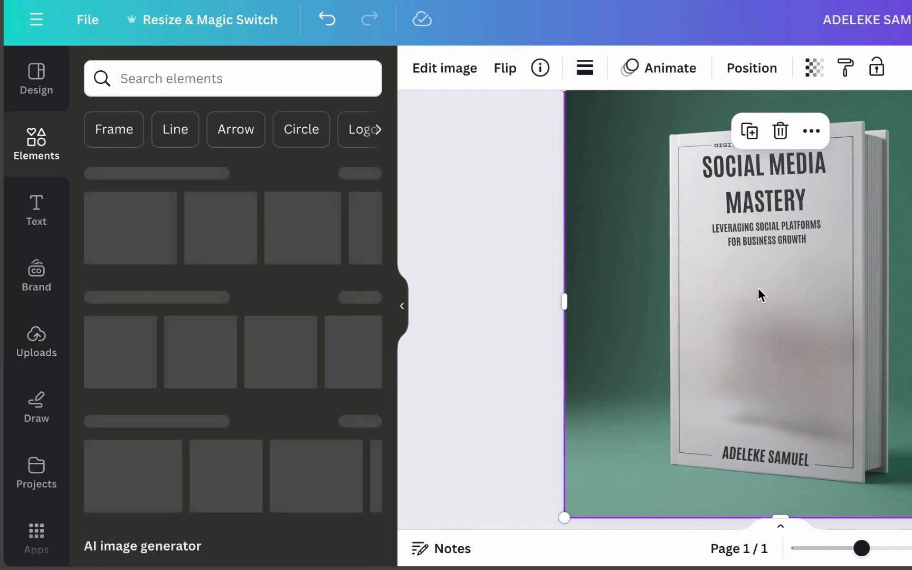
pyautogui.click(274, 77)
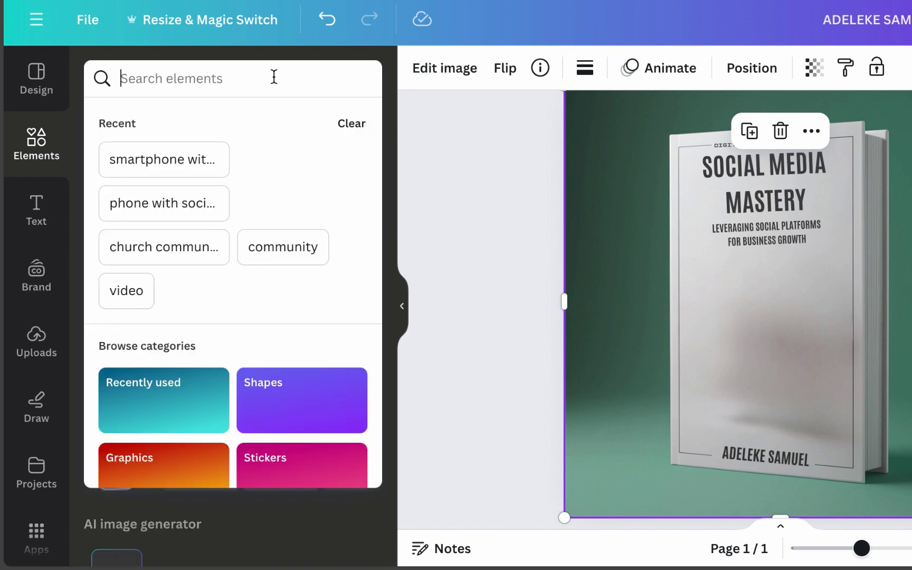
pyautogui.write('social media icons')
pyautogui.press('Return')
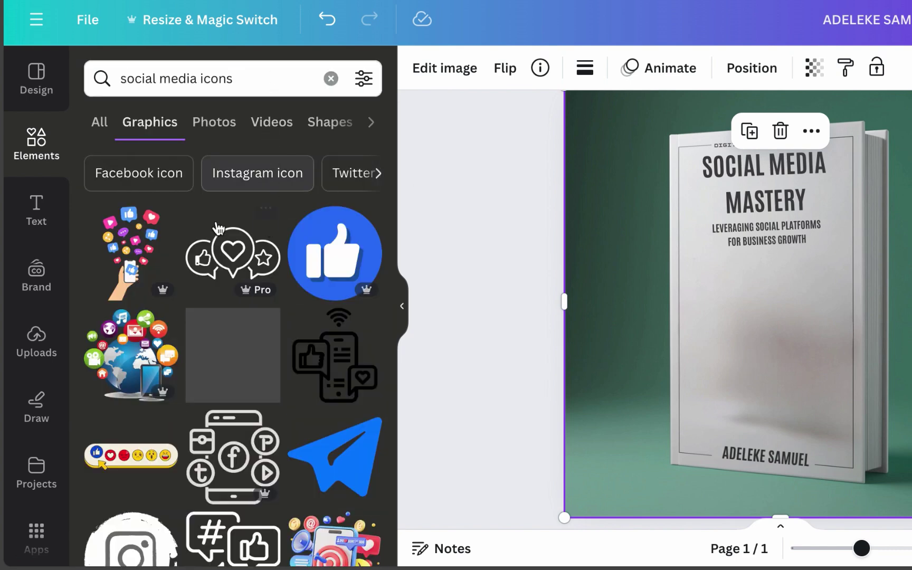
pyautogui.scroll(-3, 228, 321)
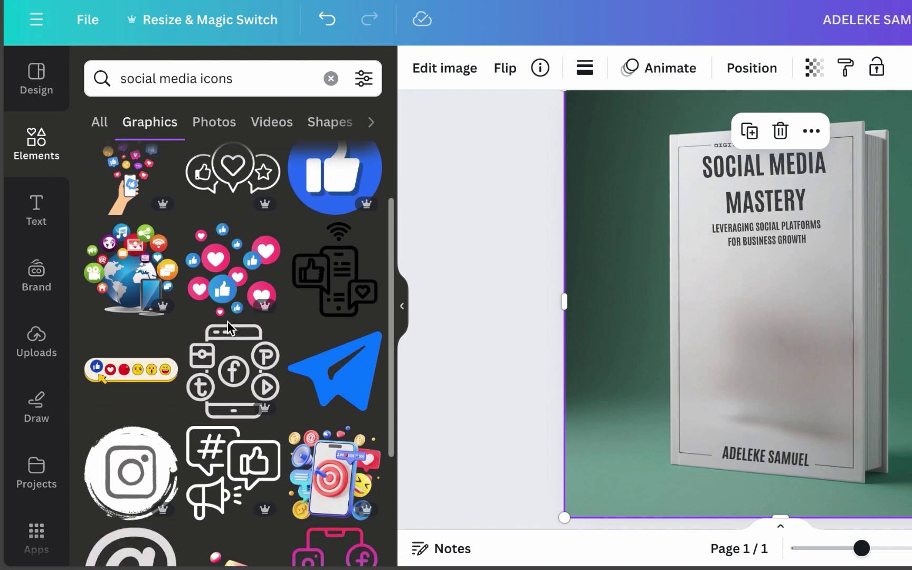
pyautogui.scroll(-5, 227, 320)
pyautogui.scroll(10, 227, 320)
# Step: Place the hand-with-phone graphic below the subtitle and preview the cover full-screen
pyautogui.click(129, 253)
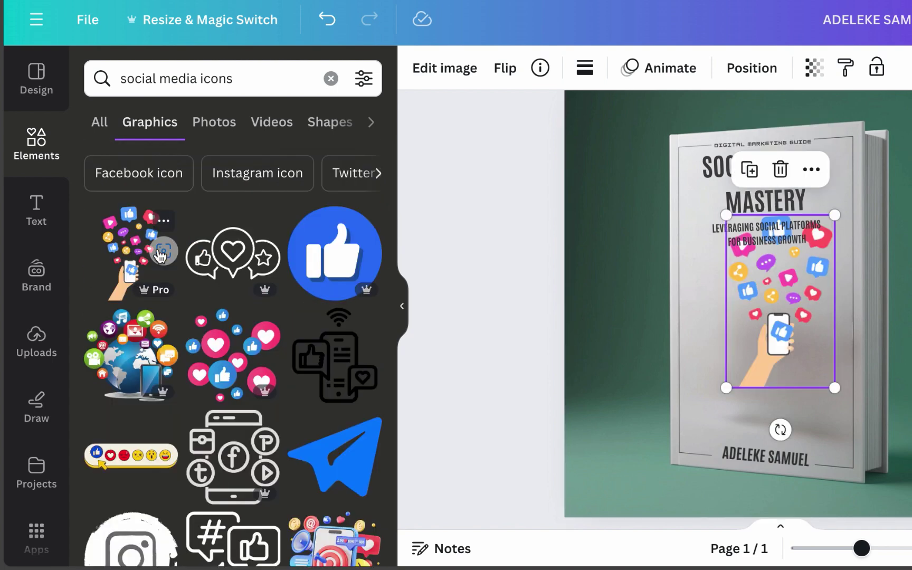
pyautogui.moveTo(811, 291); pyautogui.dragTo(785, 336)
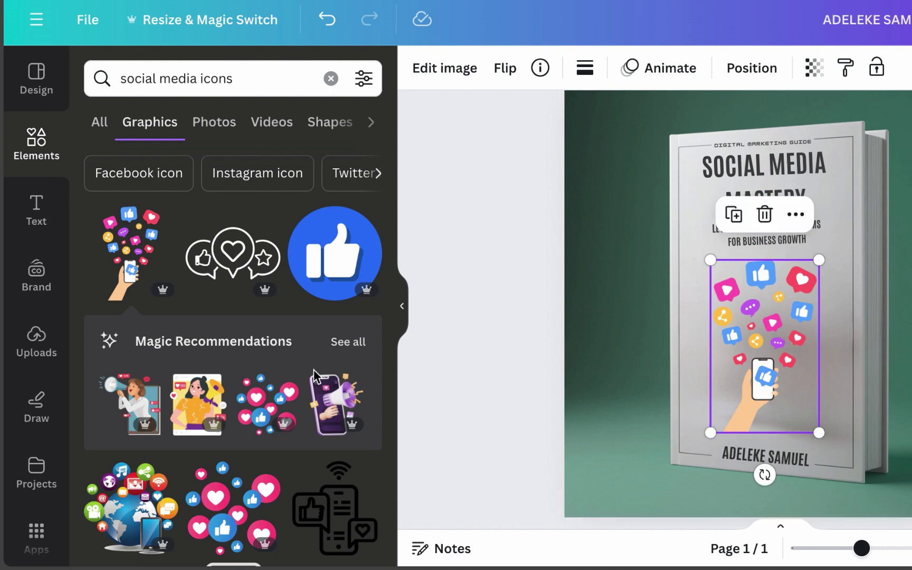
pyautogui.scroll(-5, 295, 376)
pyautogui.scroll(-3, 275, 373)
pyautogui.click(578, 314)
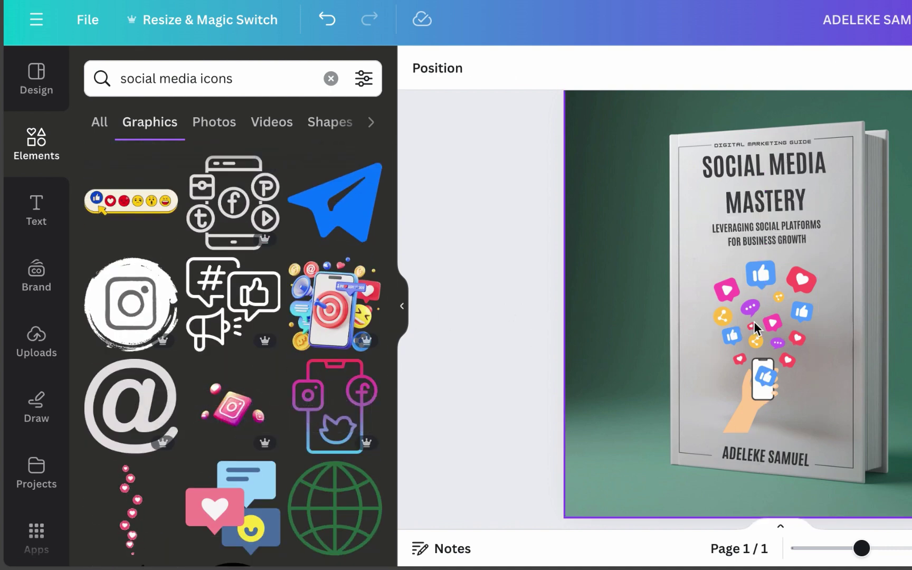
pyautogui.hotkey('ctrl', 'alt', 'p')
pyautogui.click(819, 446)
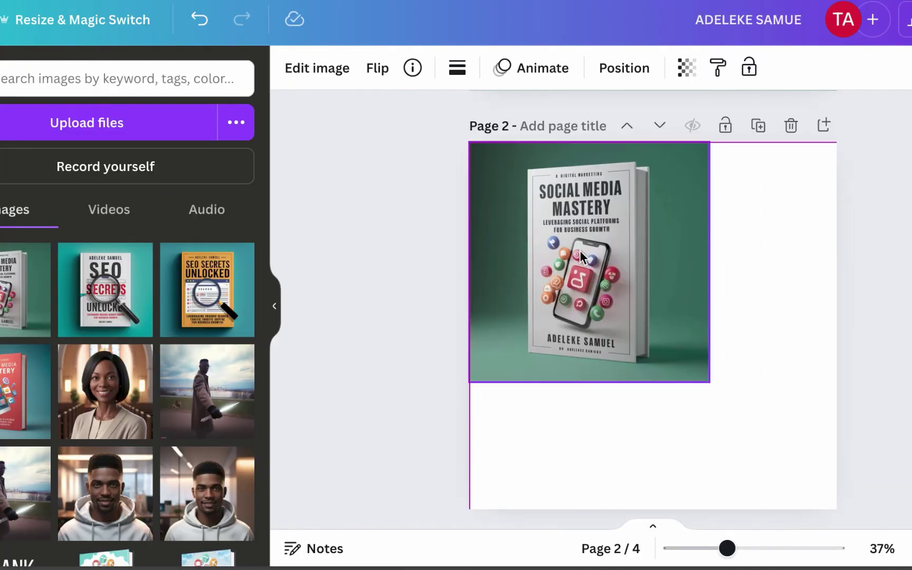
# Step: Stretch page 2's Social Media Mastery cover image to fill the 866×866 page
pyautogui.click(602, 266)
pyautogui.scroll(-1, 708, 379)
pyautogui.moveTo(708, 372); pyautogui.dragTo(835, 502)
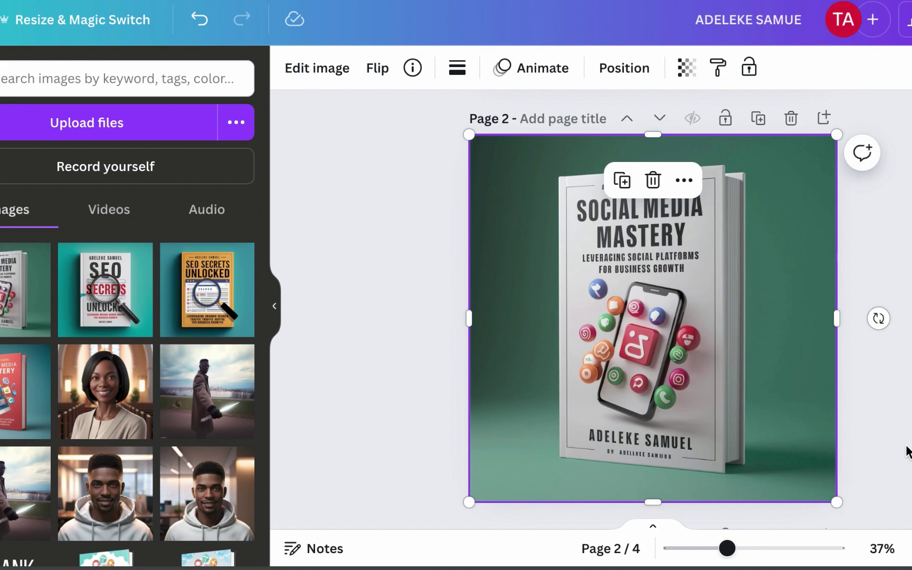
pyautogui.click(871, 430)
pyautogui.scroll(5, 788, 401)
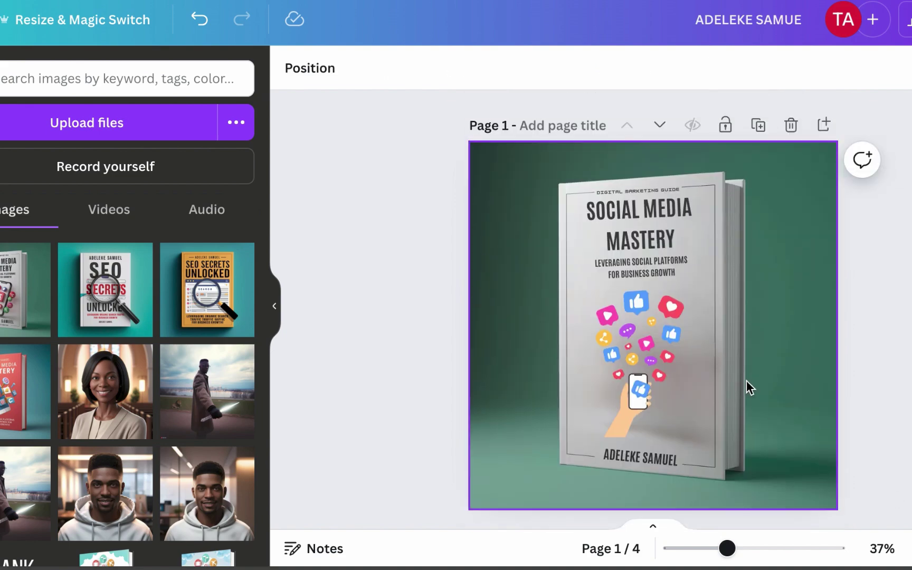
pyautogui.scroll(-5, 746, 381)
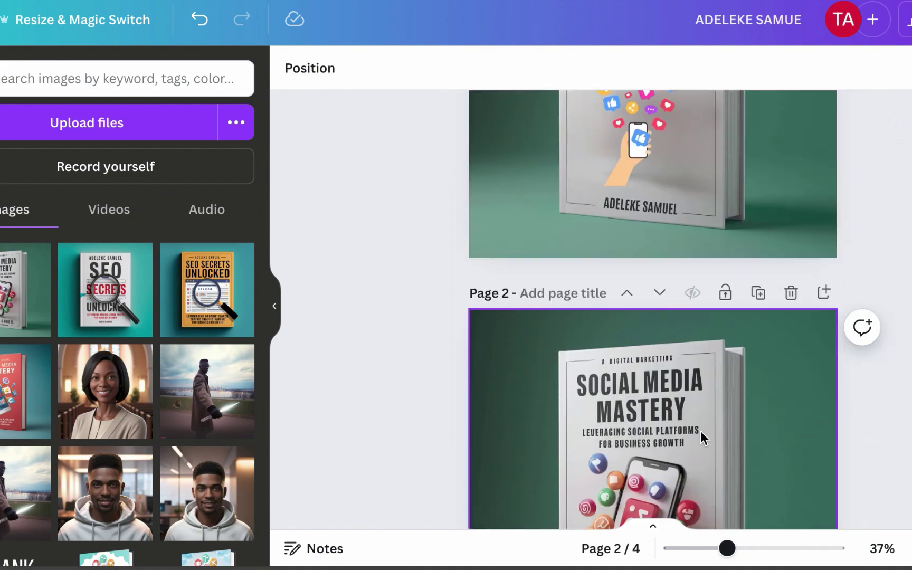
pyautogui.scroll(-4, 700, 430)
pyautogui.scroll(9, 700, 430)
pyautogui.scroll(-4, 700, 432)
pyautogui.scroll(-1, 686, 417)
pyautogui.scroll(4, 670, 398)
pyautogui.hotkey('ctrl', 'Right')
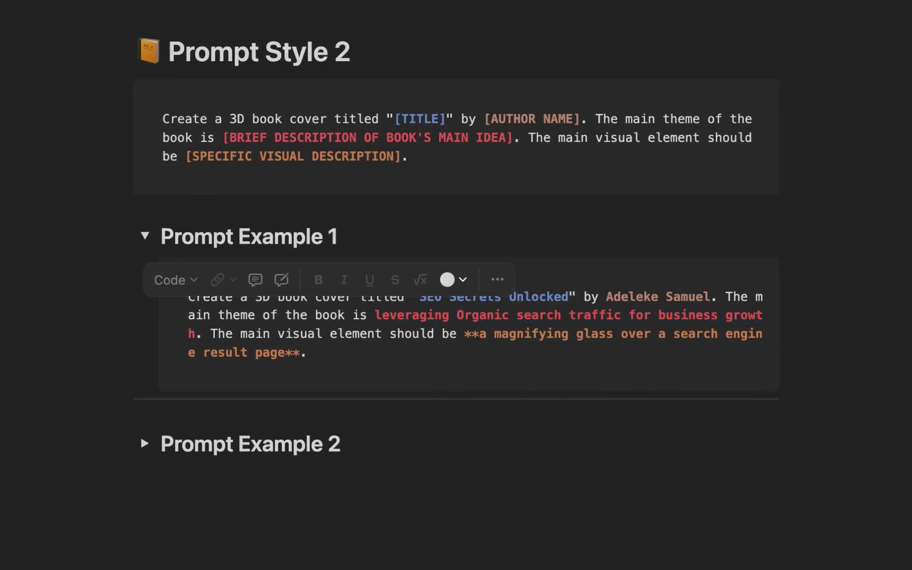
pyautogui.click(339, 236)
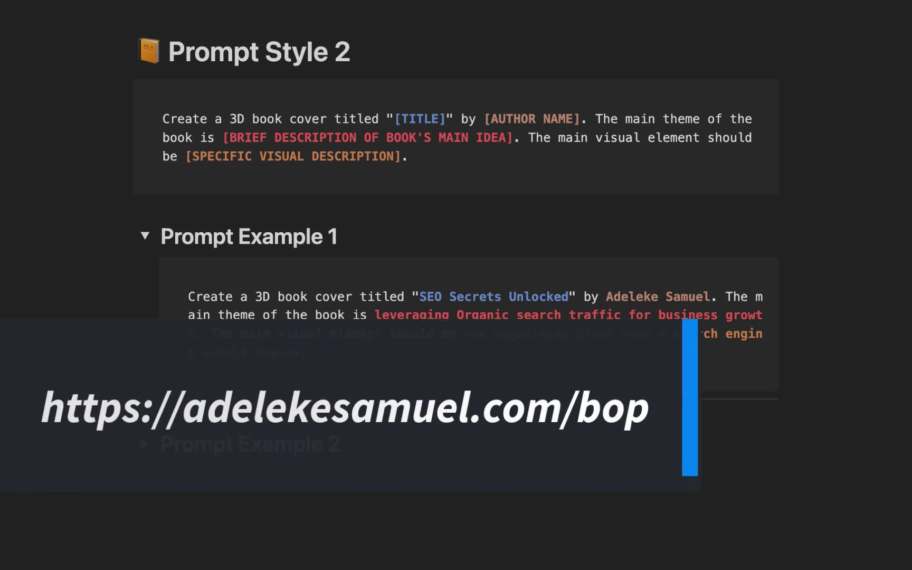
pyautogui.scroll(15, 647, 270)
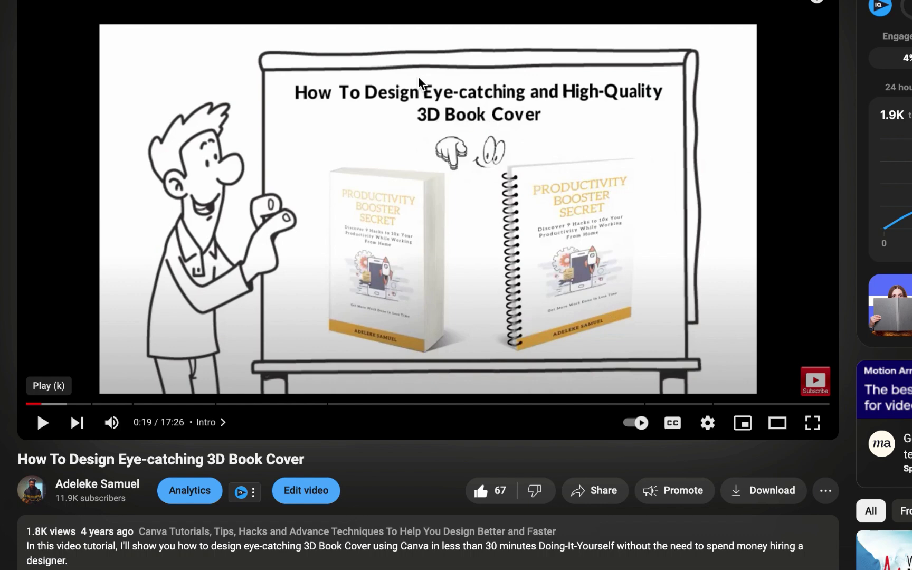
# Step: Scroll the 3D book cover tutorial page down to the comments and back to the player
pyautogui.scroll(-2, 201, 169)
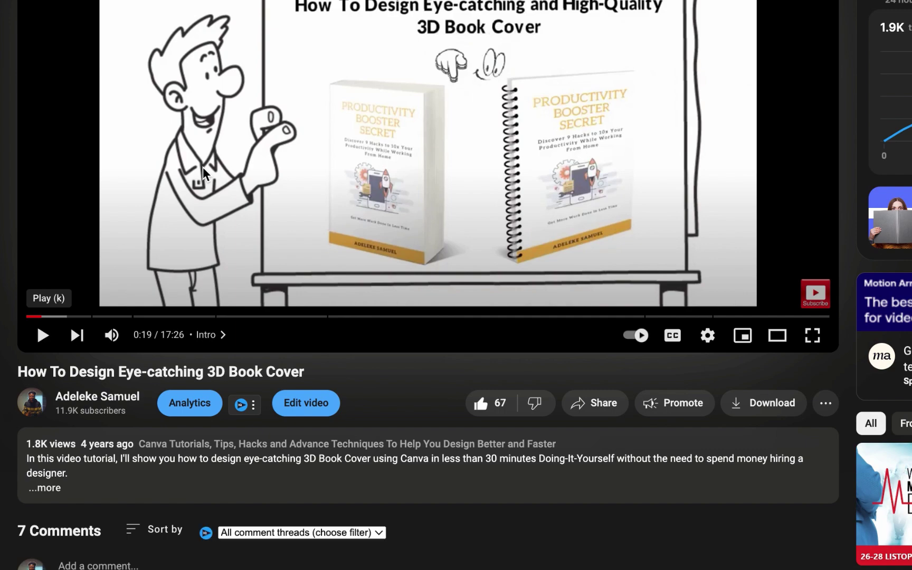
pyautogui.scroll(-10, 202, 167)
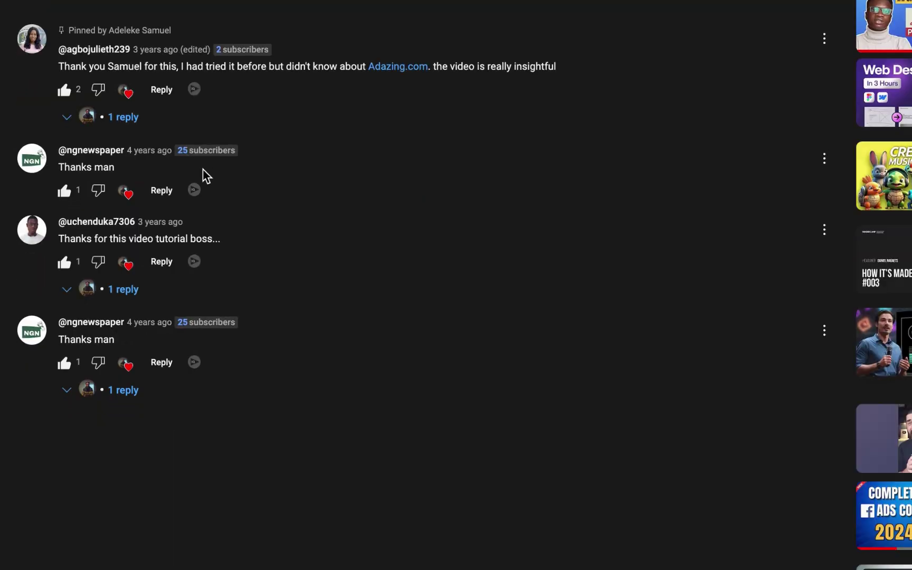
pyautogui.scroll(12, 202, 170)
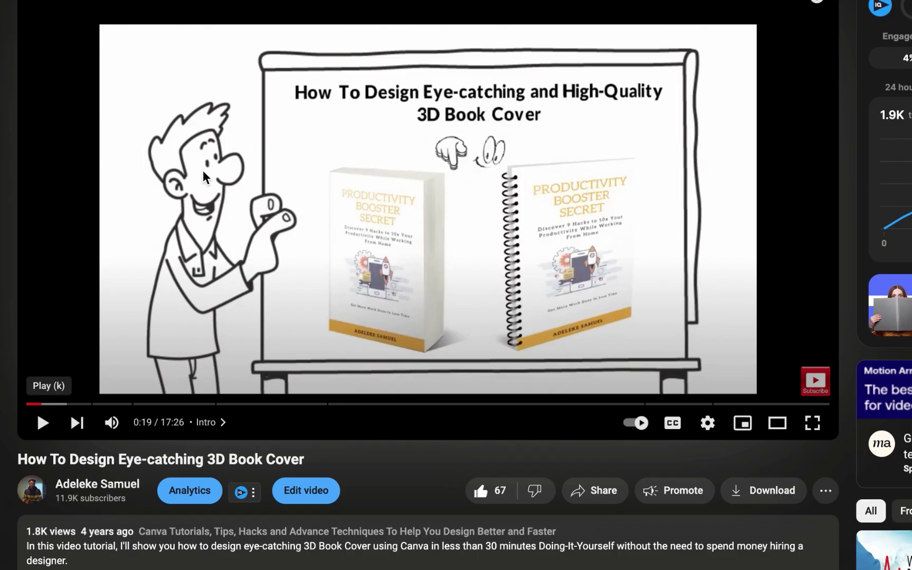